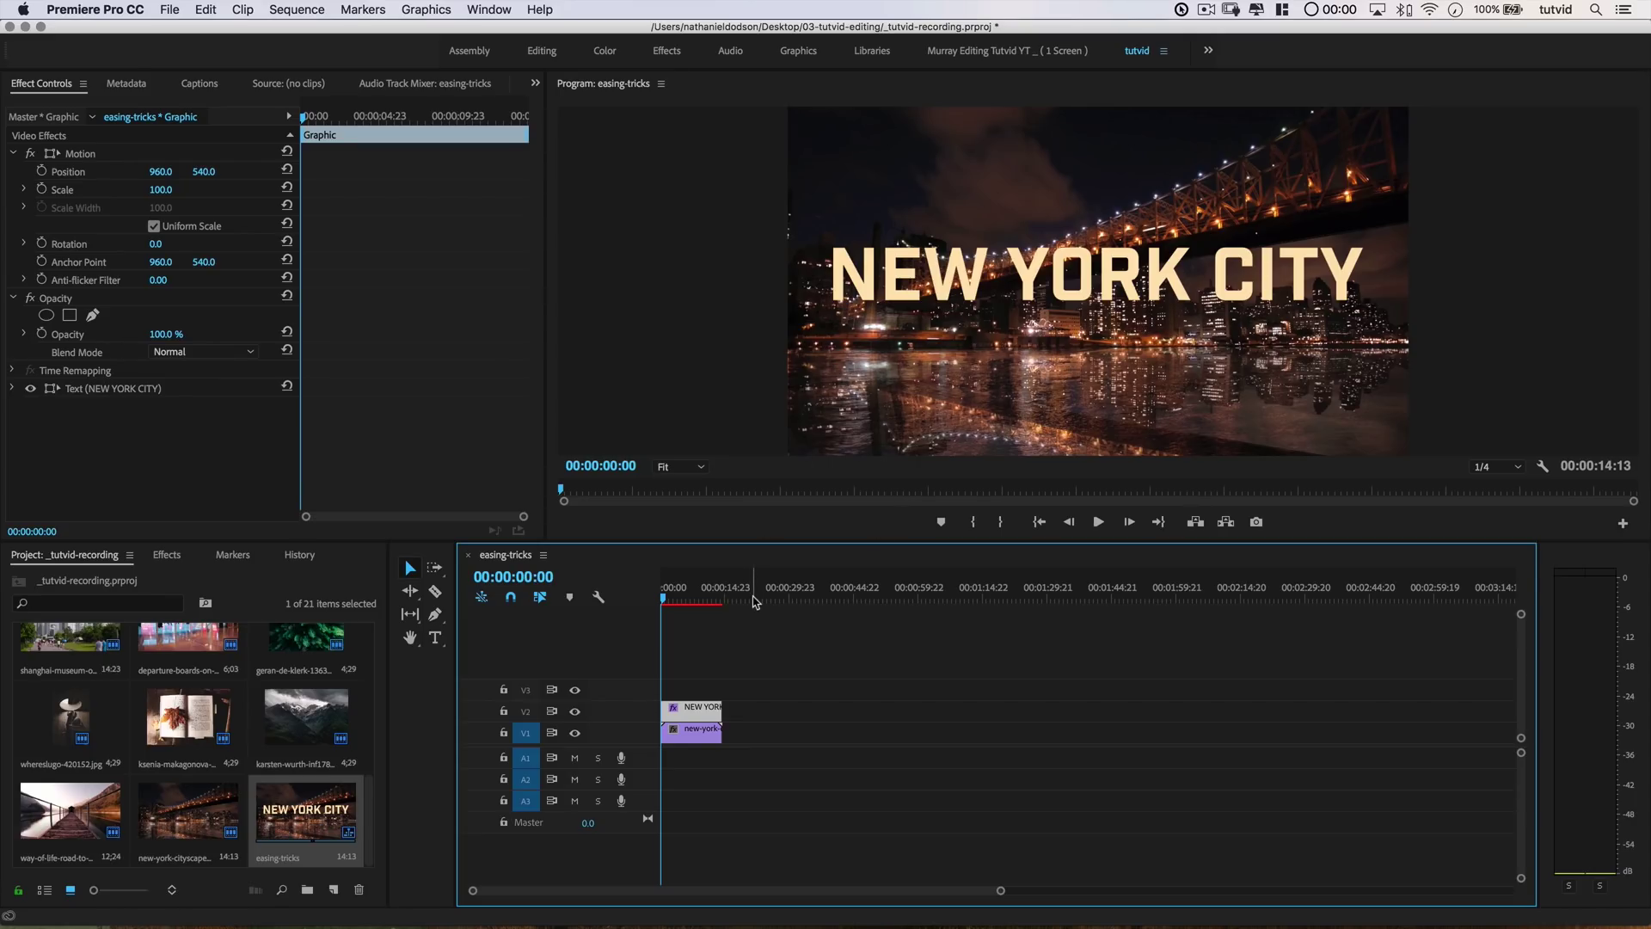
# Set the title's Opacity Blend Mode to Color Dodge and Opacity to 90%, then select the Text layer.
pyautogui.click(196, 352)
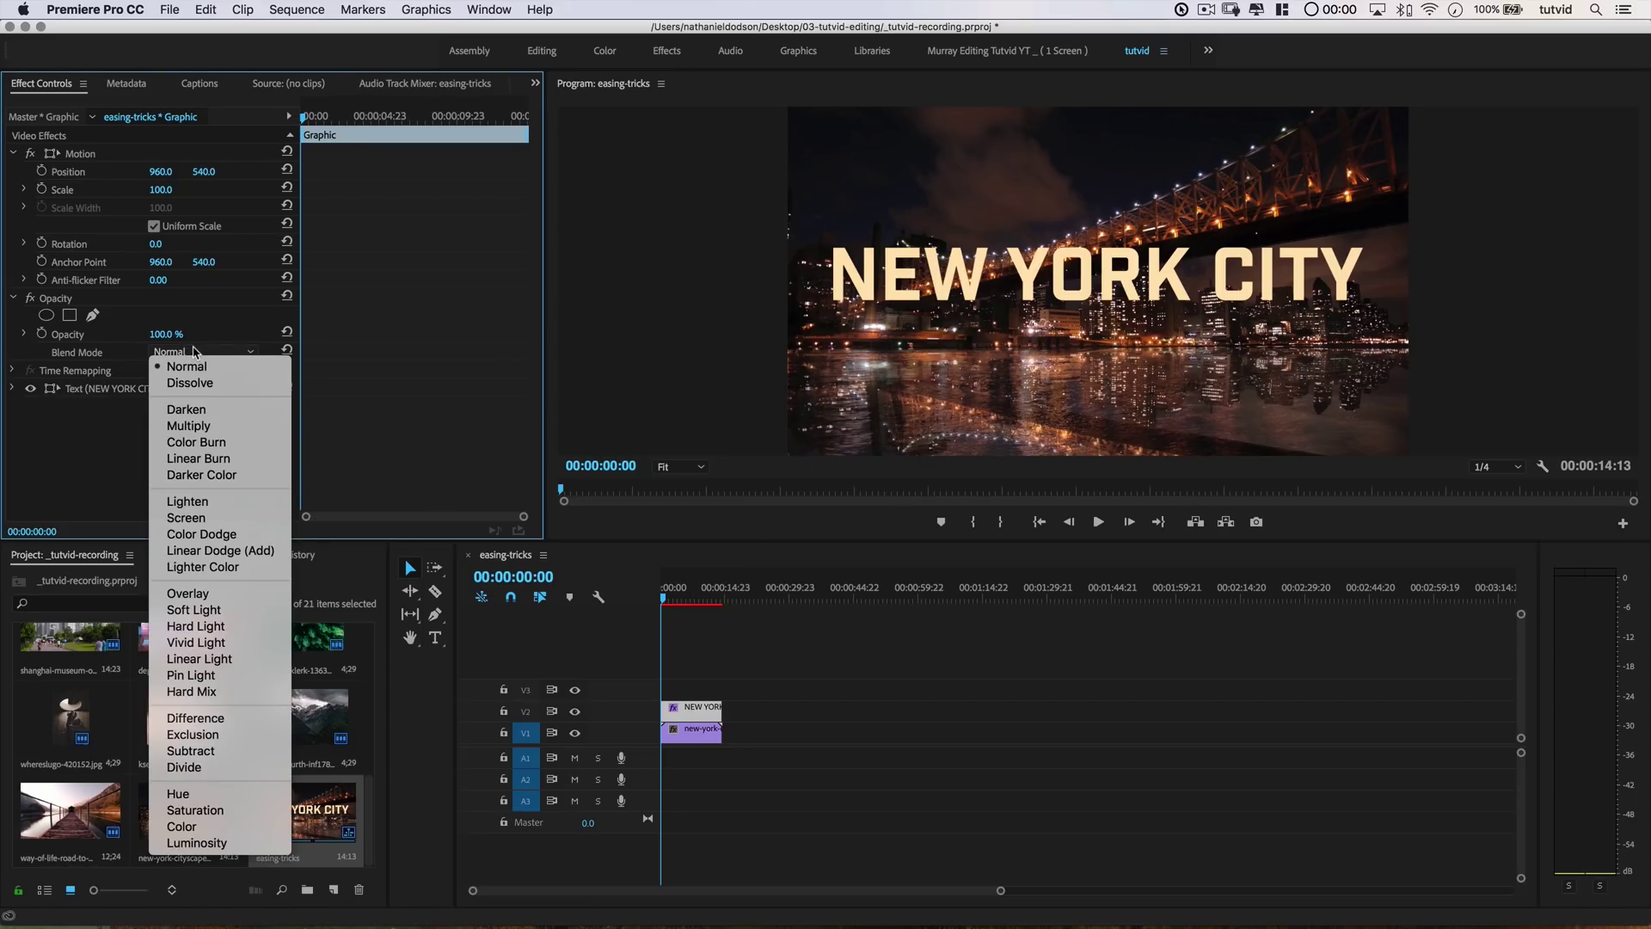
pyautogui.click(242, 535)
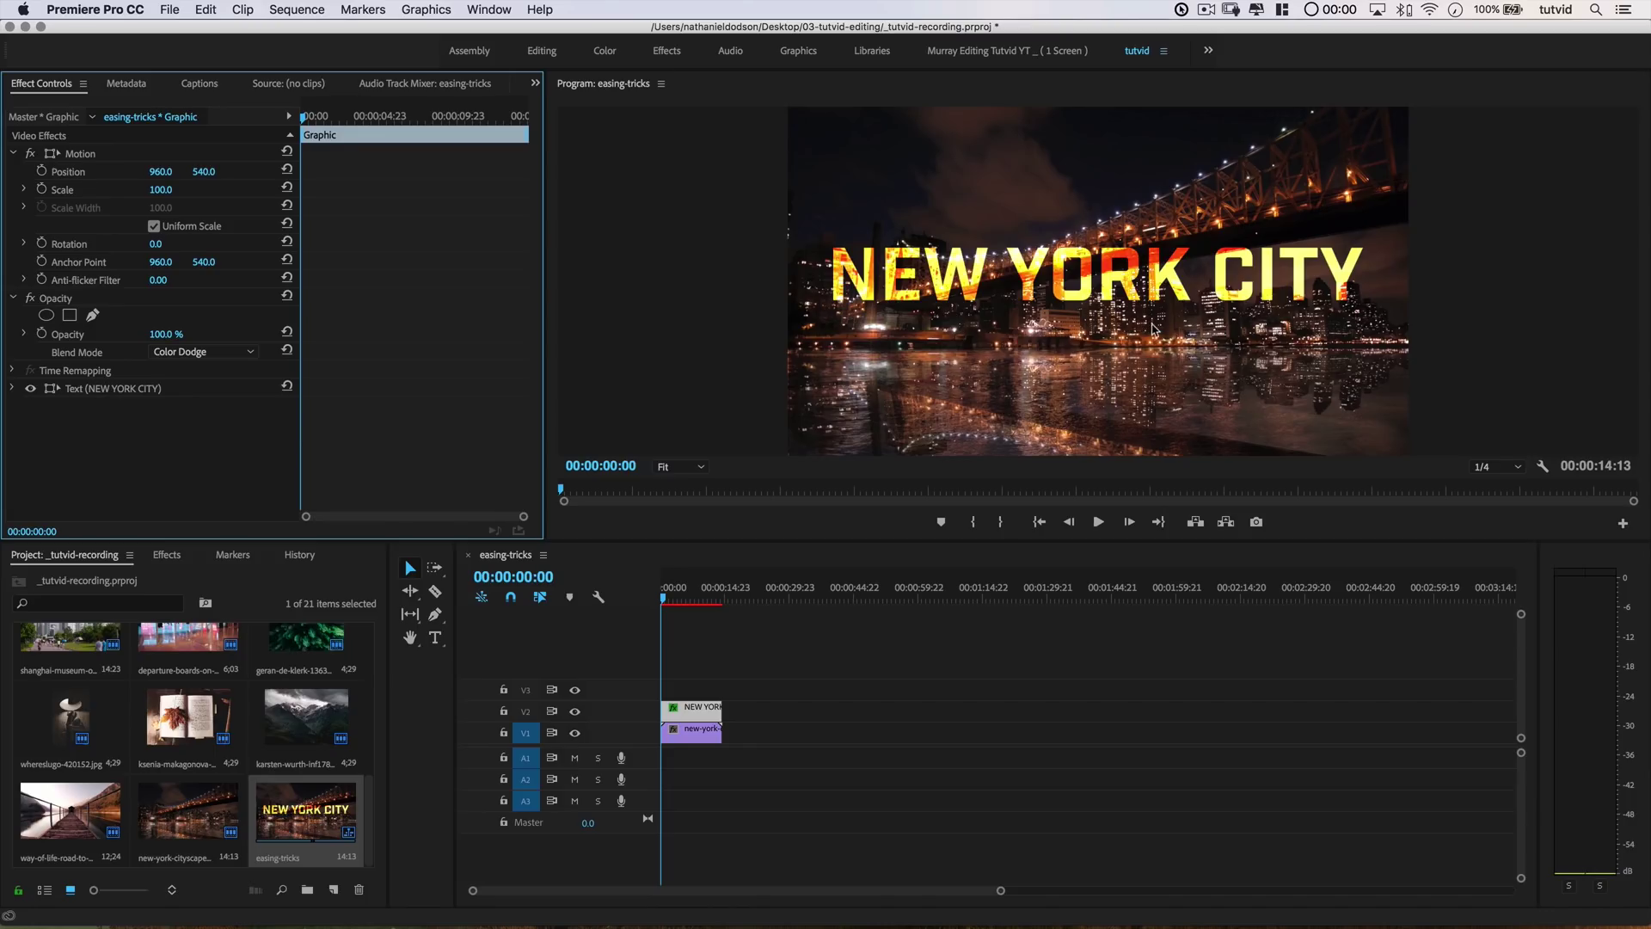
pyautogui.click(183, 336)
pyautogui.press('Return')
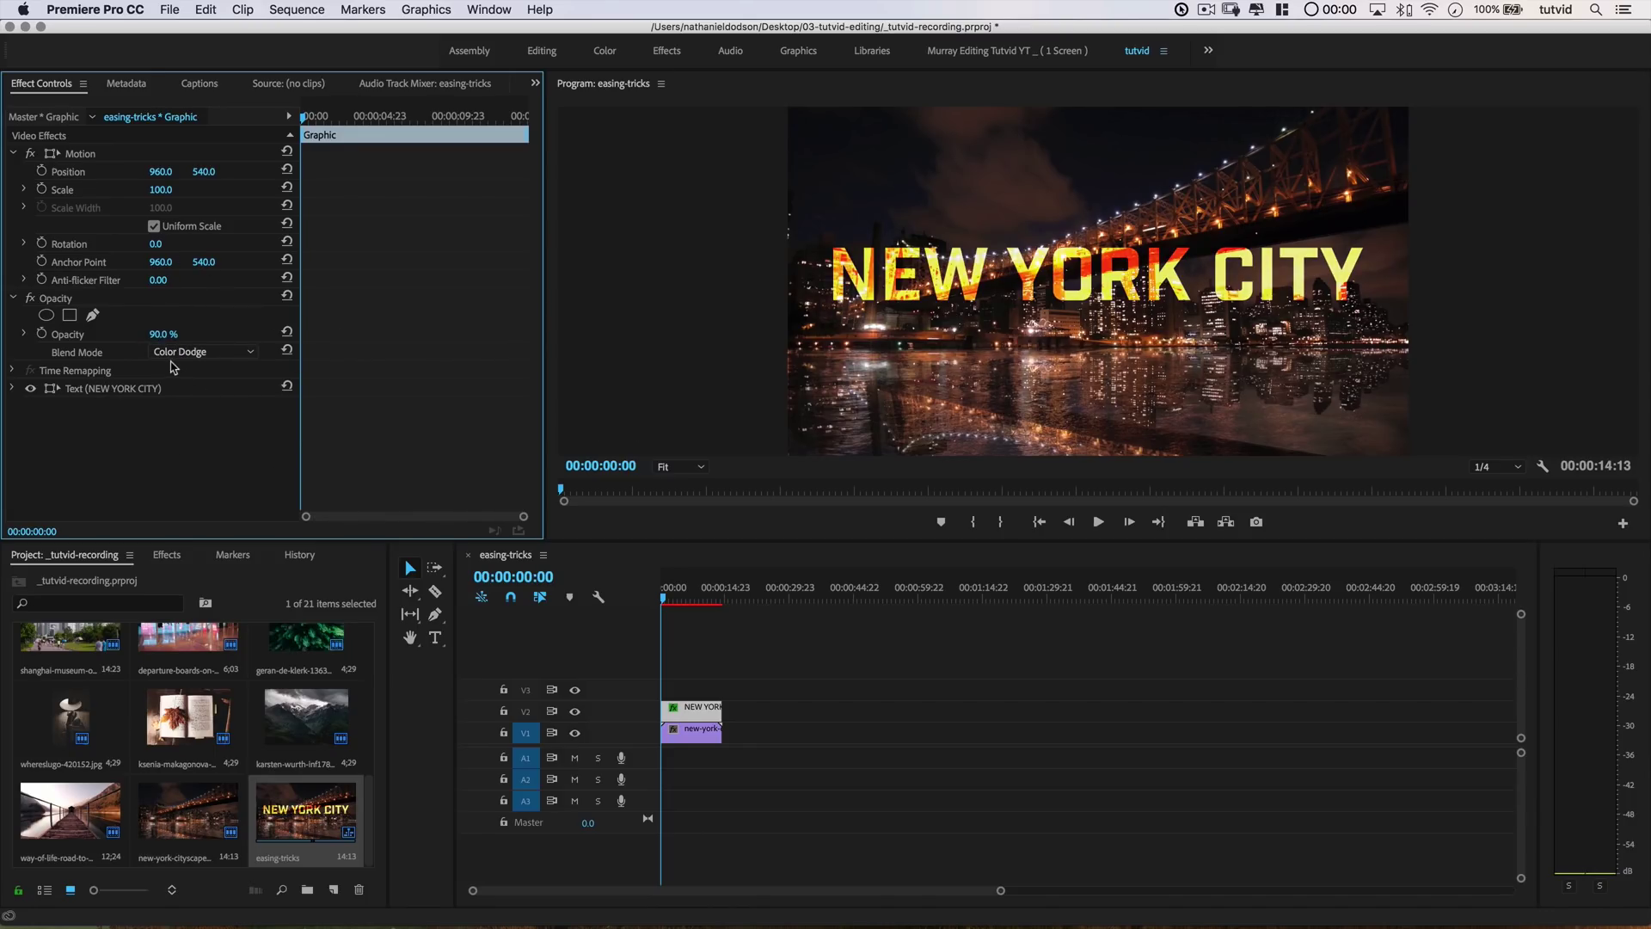
pyautogui.click(14, 299)
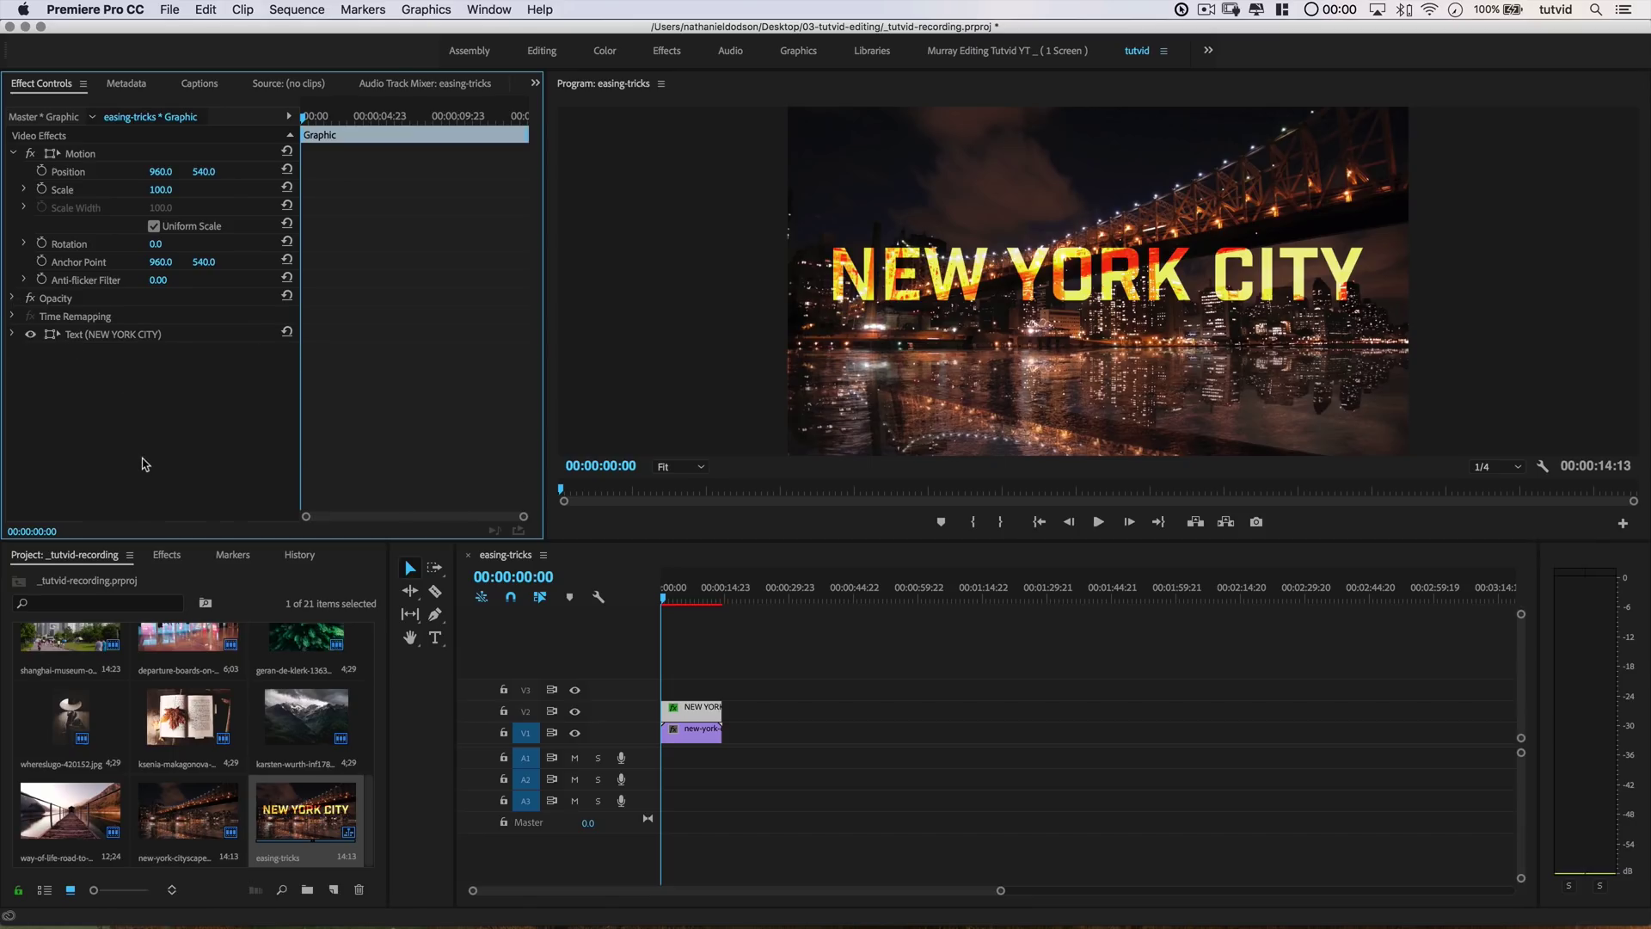
pyautogui.click(84, 336)
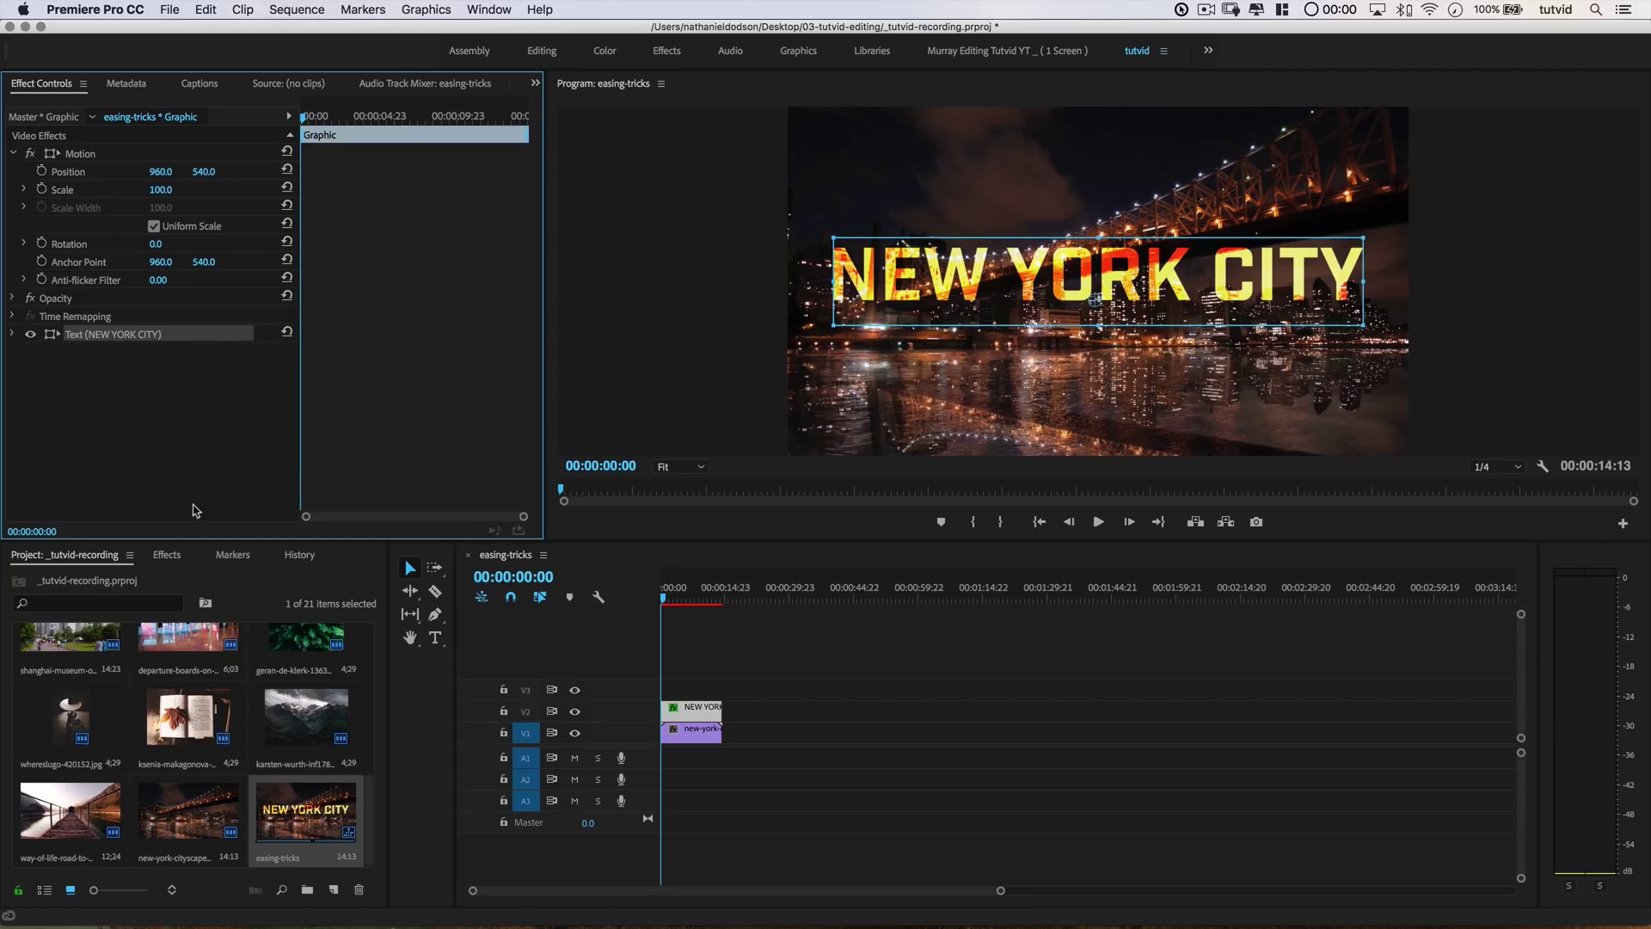
# Search effects for 'Trans' and apply Distort > Transform to the NEW YORK CITY title clip.
pyautogui.click(169, 555)
pyautogui.click(111, 583)
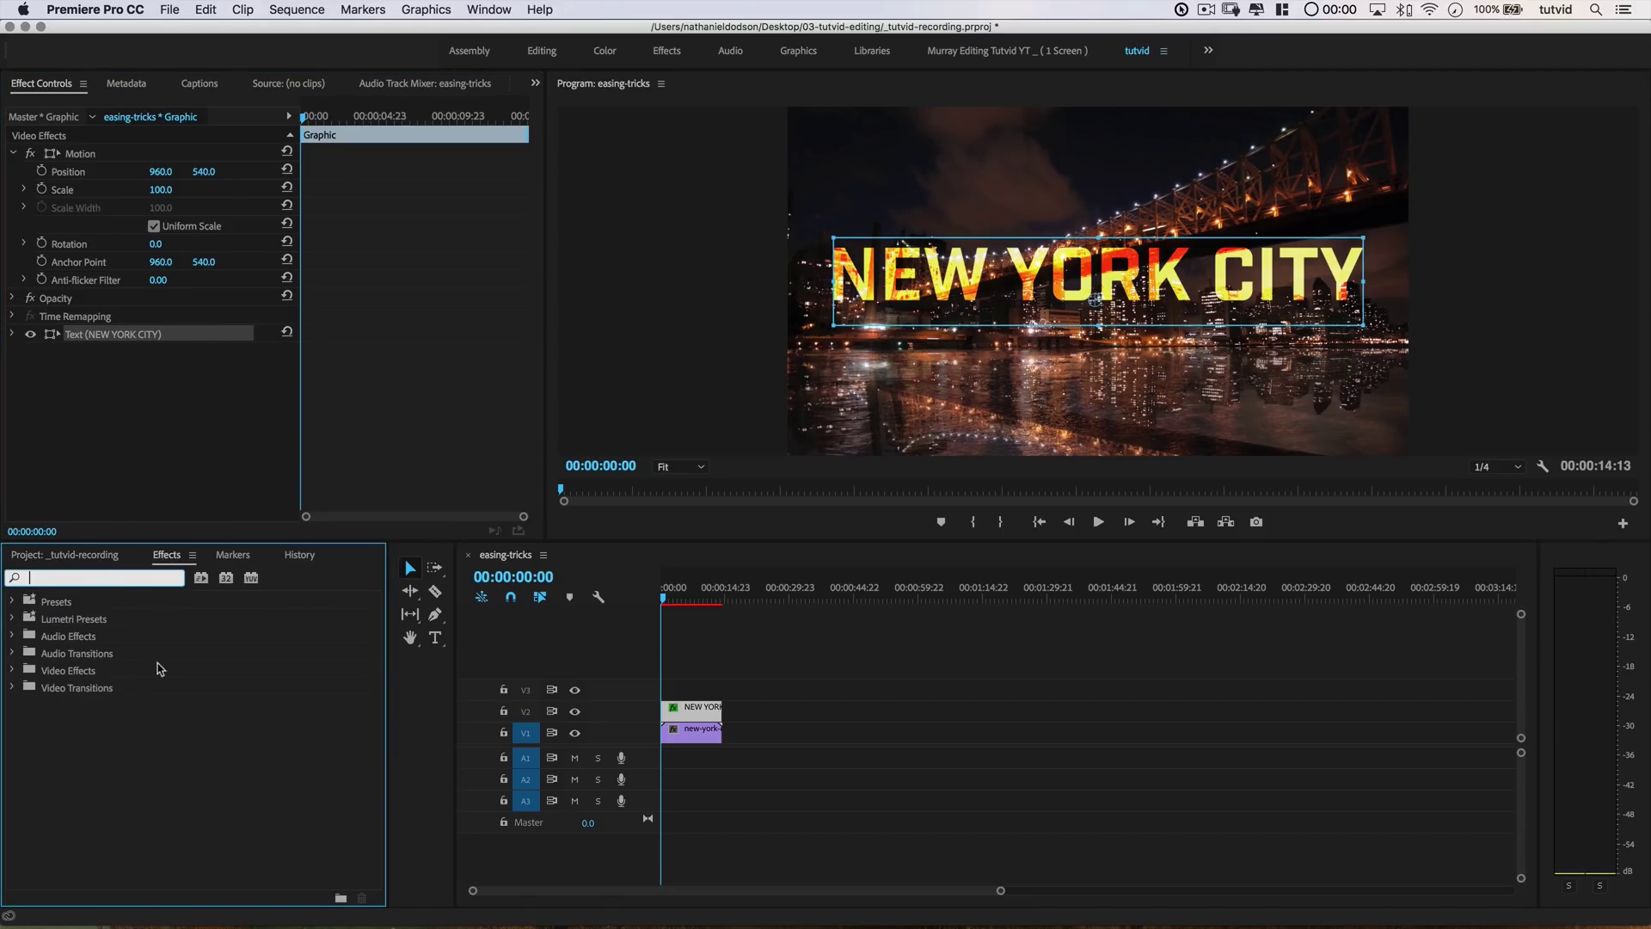
pyautogui.write('Trans')
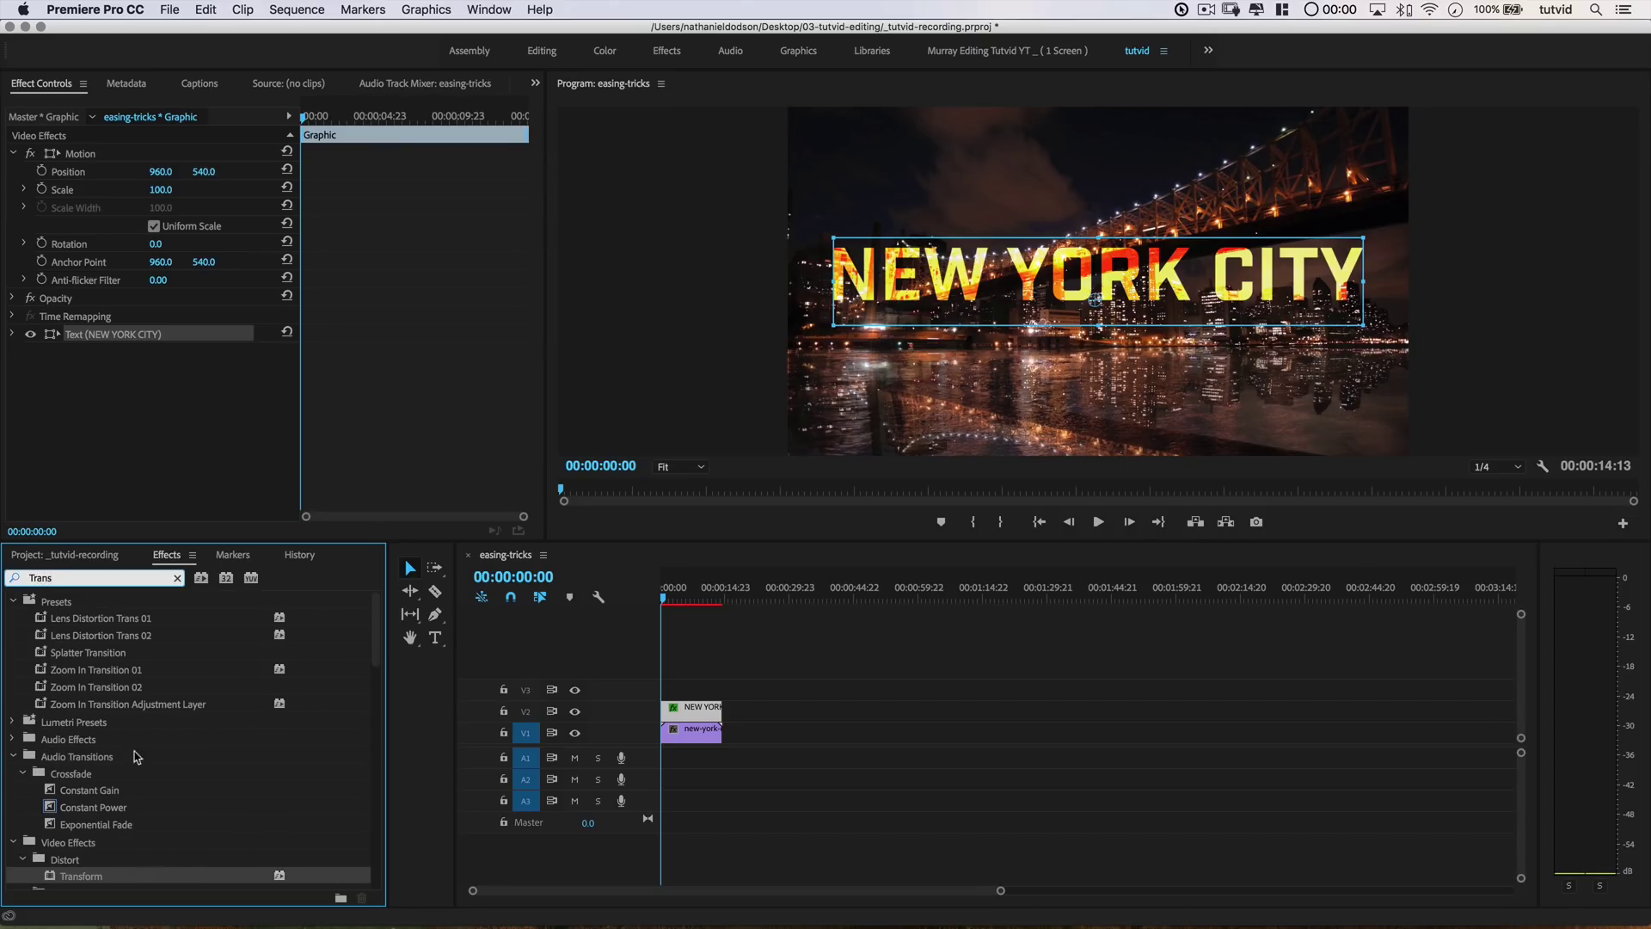
pyautogui.moveTo(86, 885); pyautogui.dragTo(703, 705)
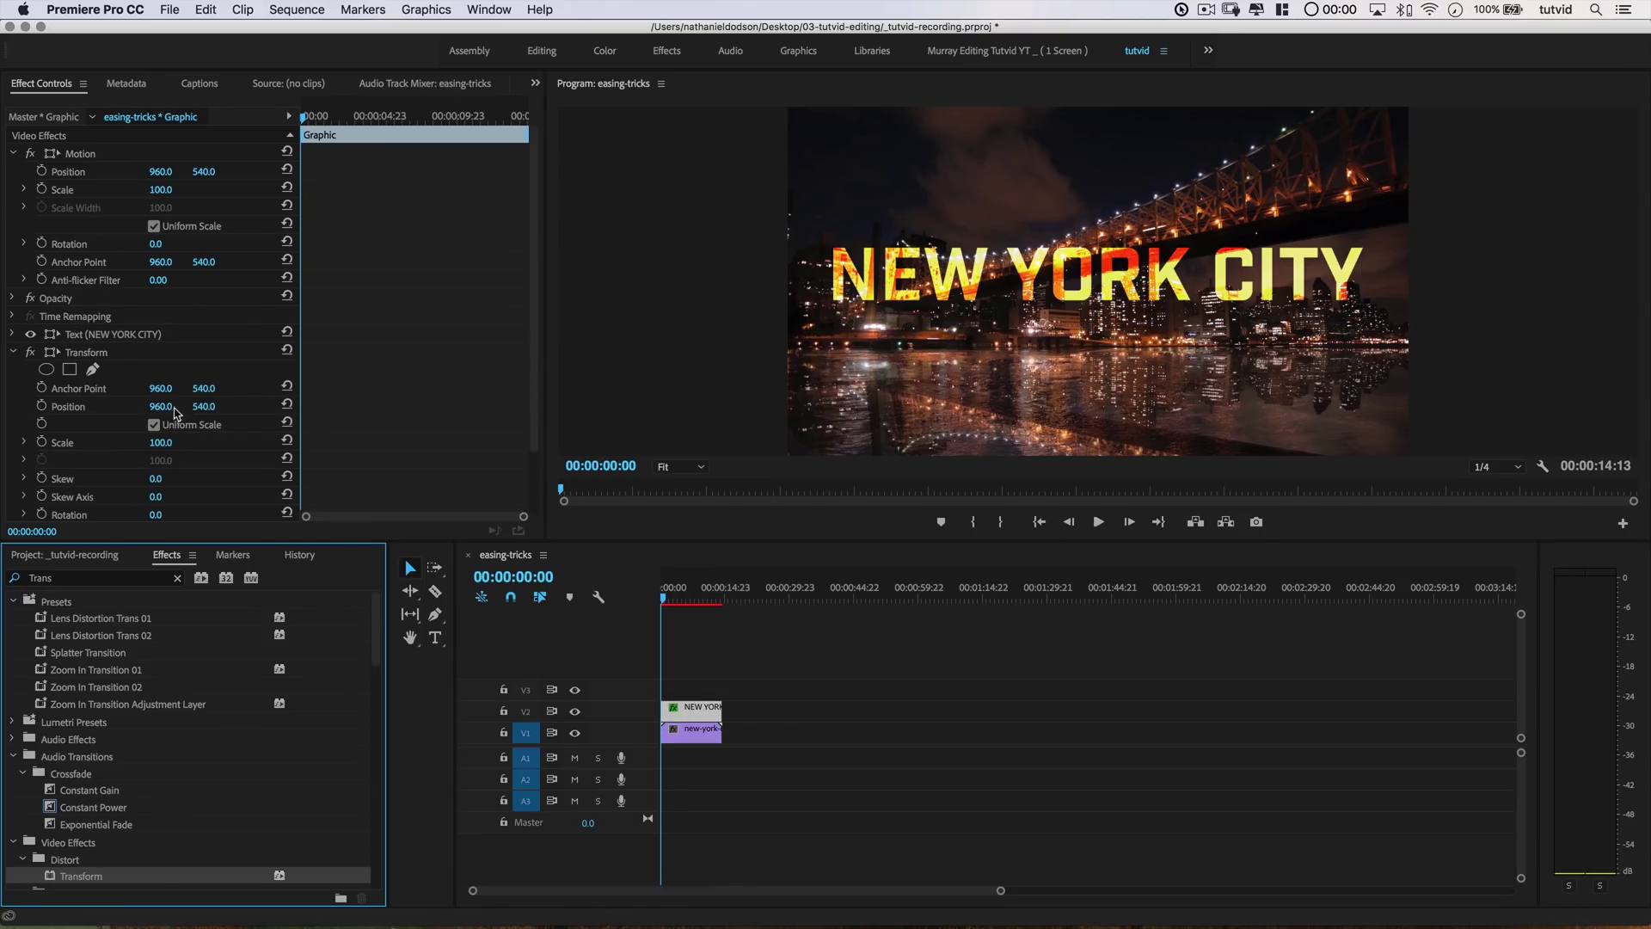
pyautogui.click(12, 600)
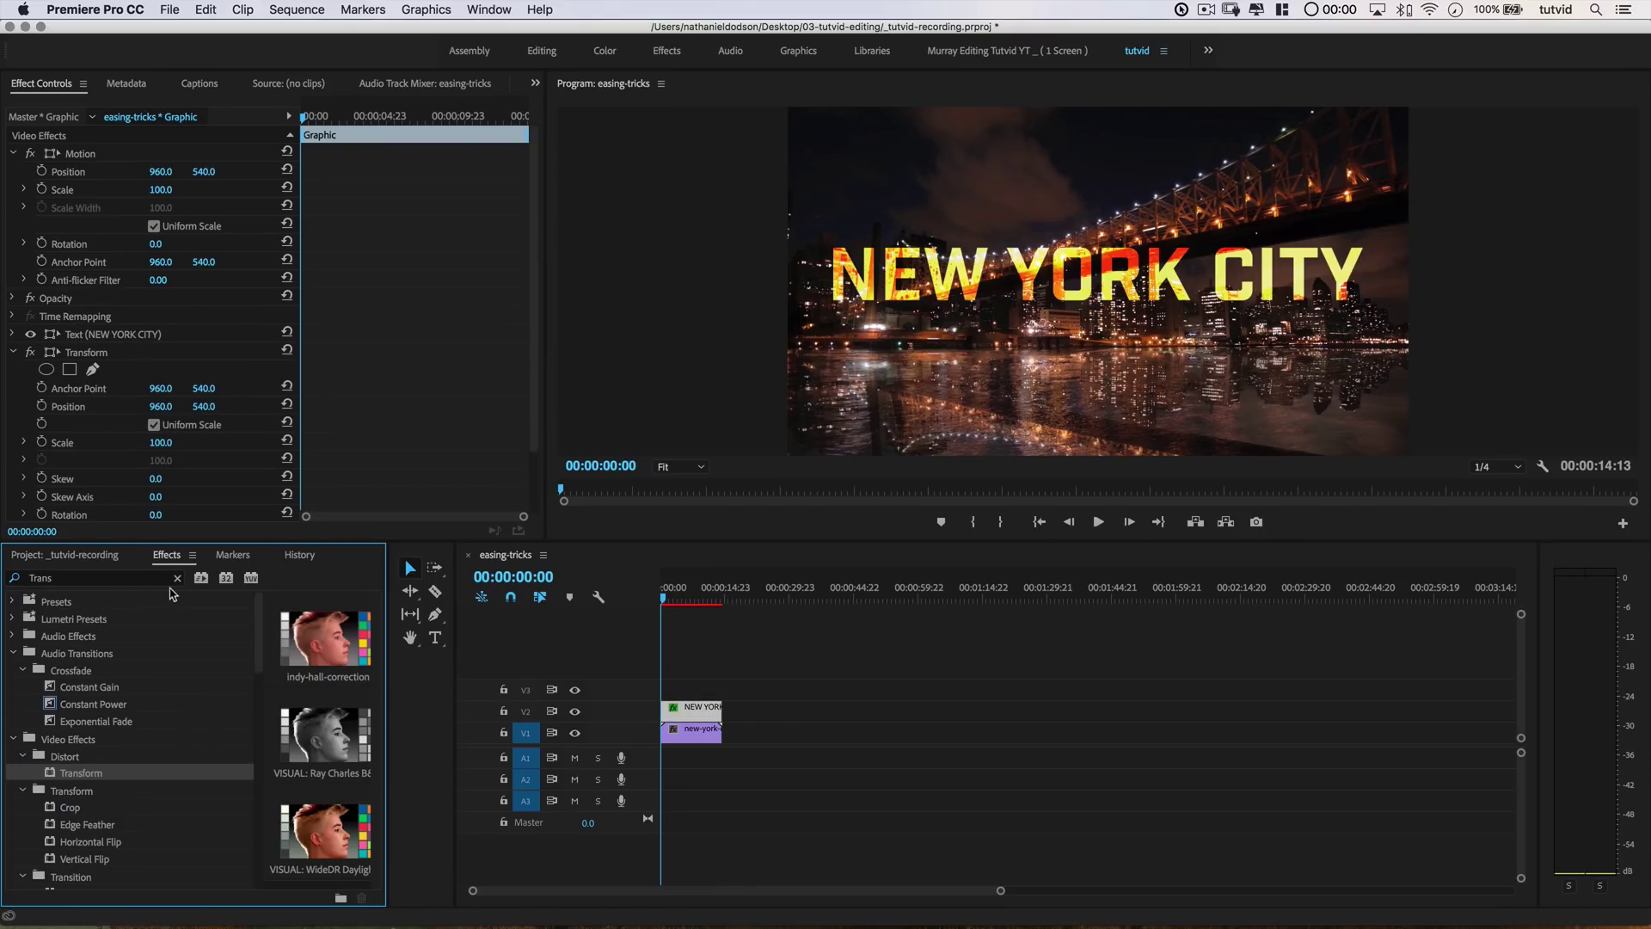
pyautogui.click(177, 578)
pyautogui.scroll(-2, 106, 434)
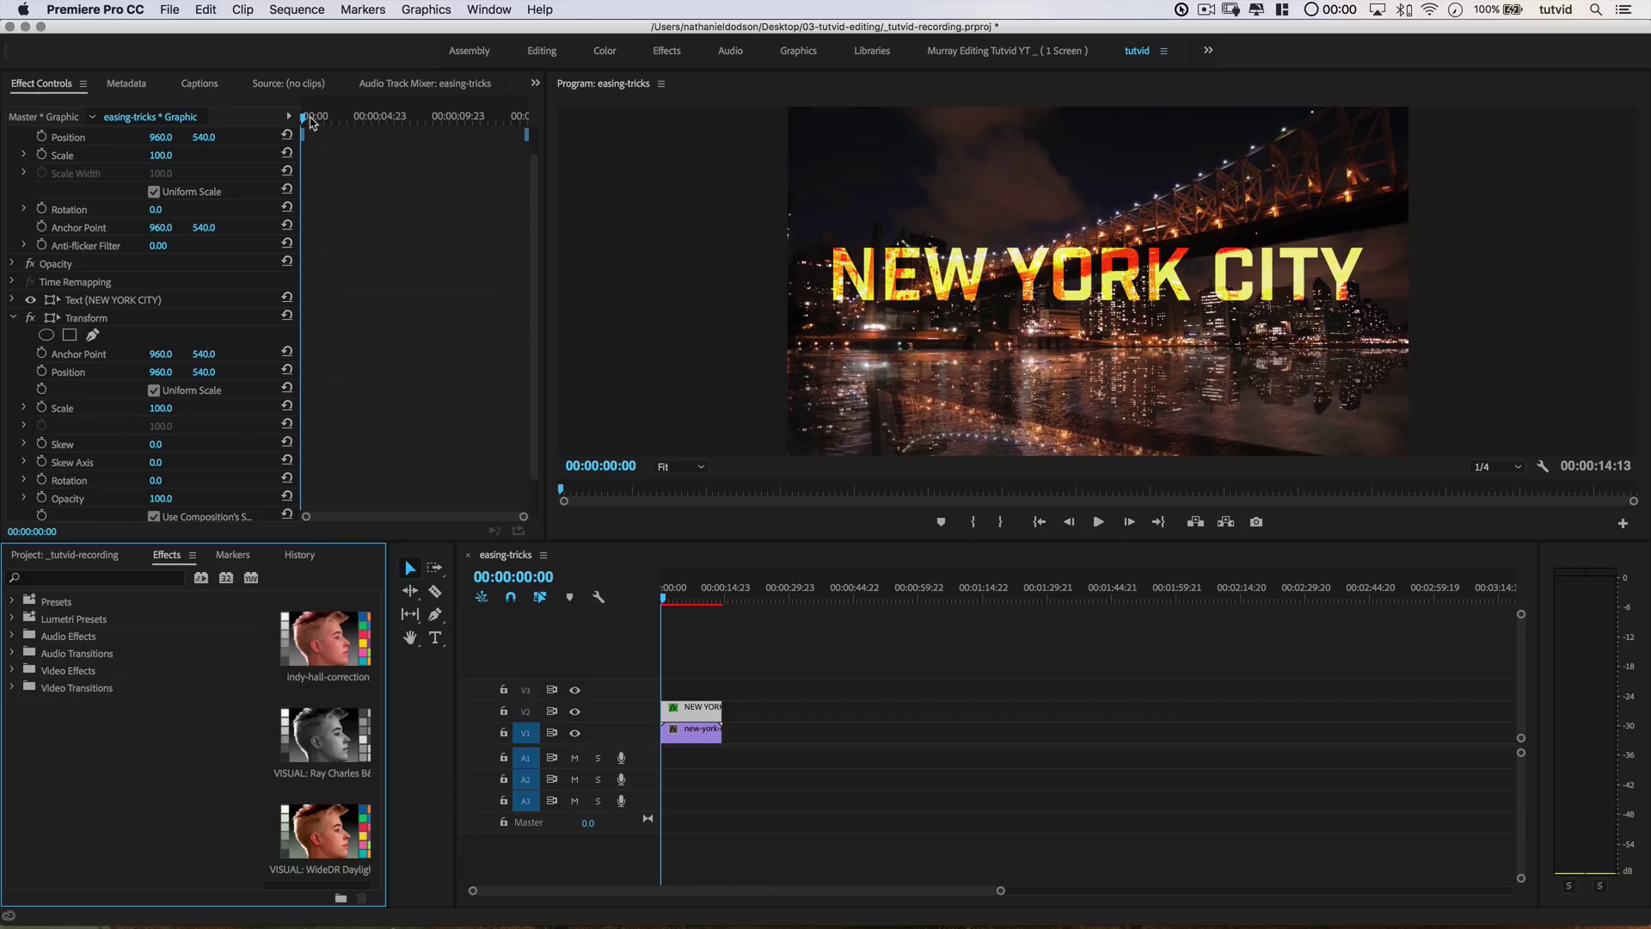
# Keyframe Transform Scale at 100 around 00:00:01:07 and 0 at the start, then preview.
pyautogui.moveTo(314, 118); pyautogui.dragTo(319, 118)
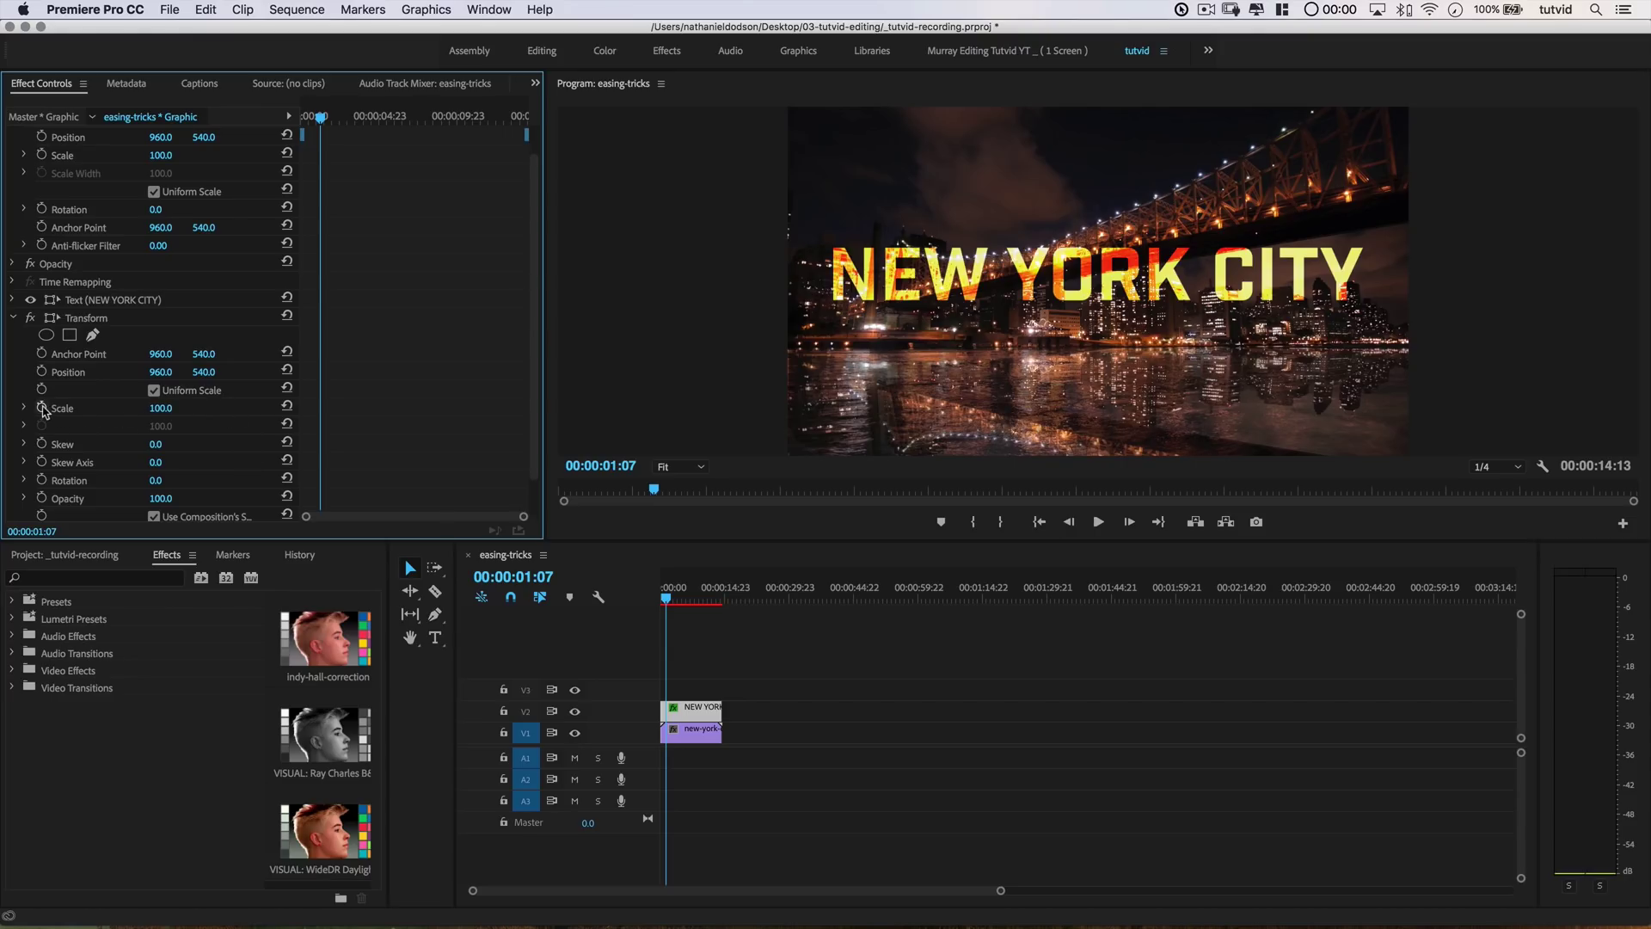
pyautogui.click(42, 409)
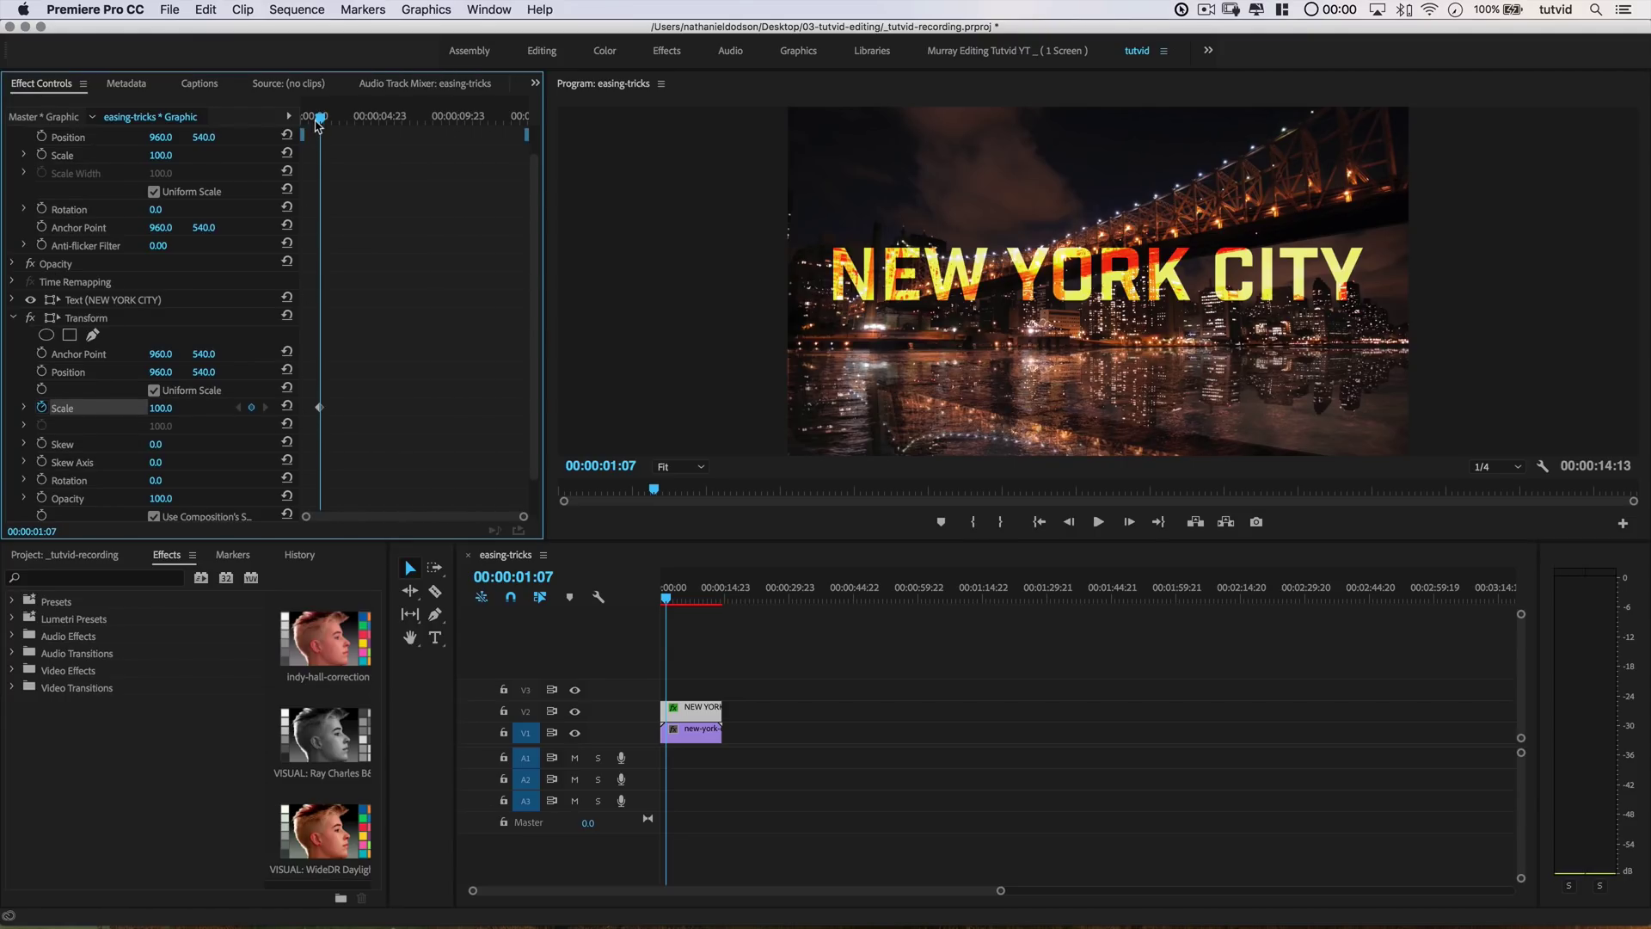
pyautogui.moveTo(320, 118); pyautogui.dragTo(289, 123)
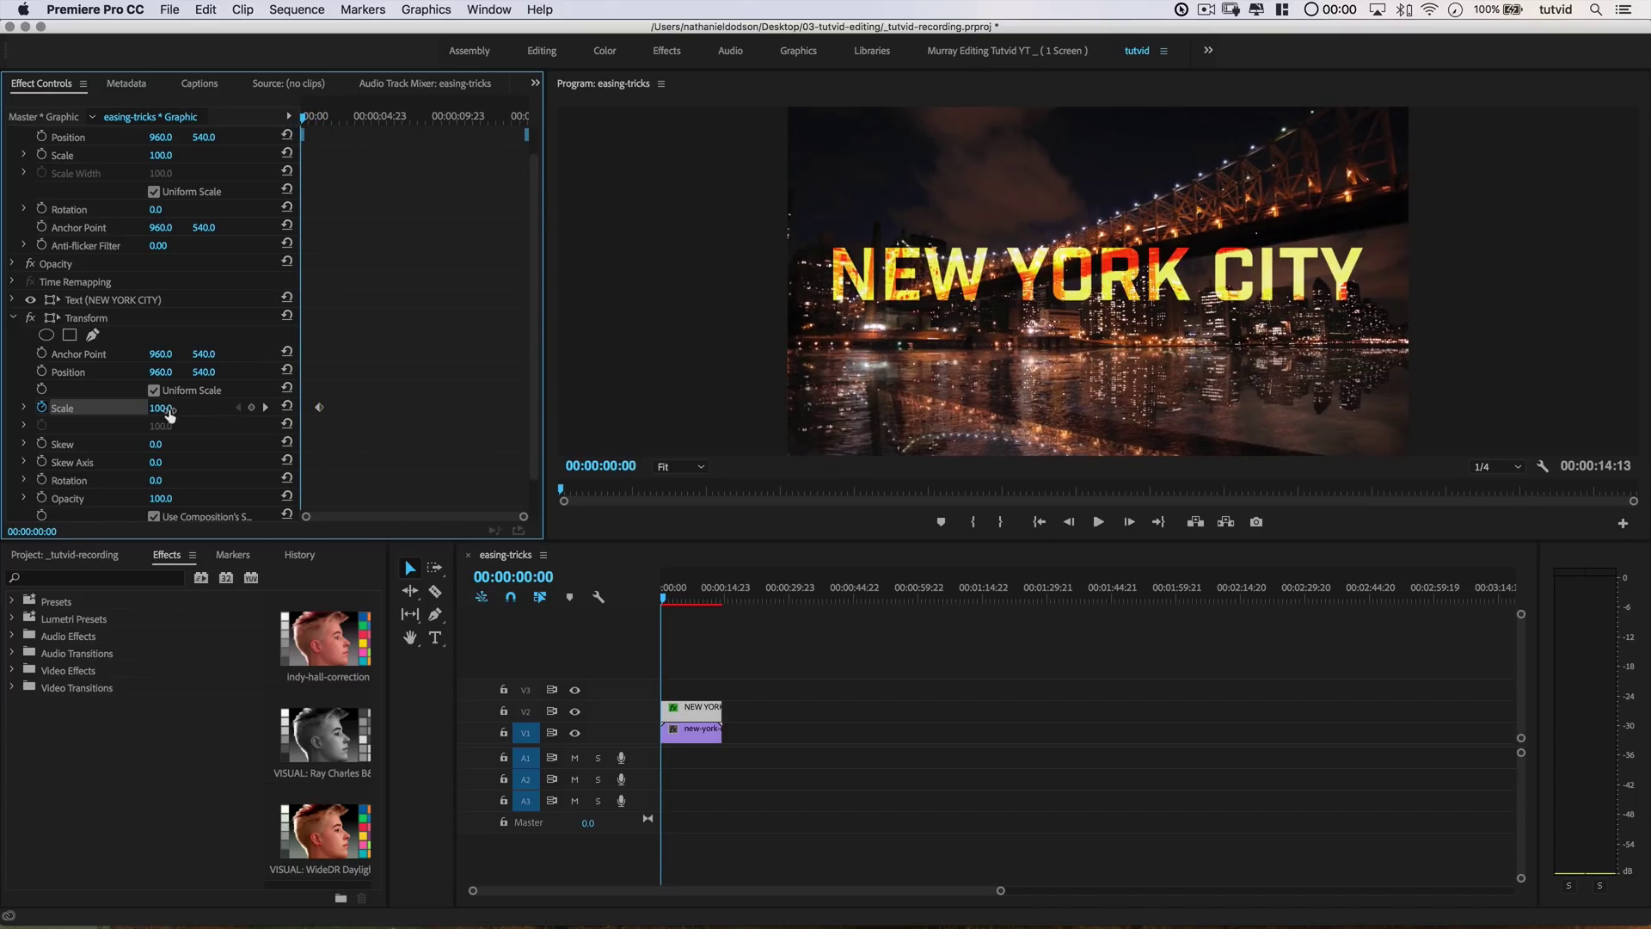
pyautogui.click(167, 408)
pyautogui.write('0')
pyautogui.press('Tab')
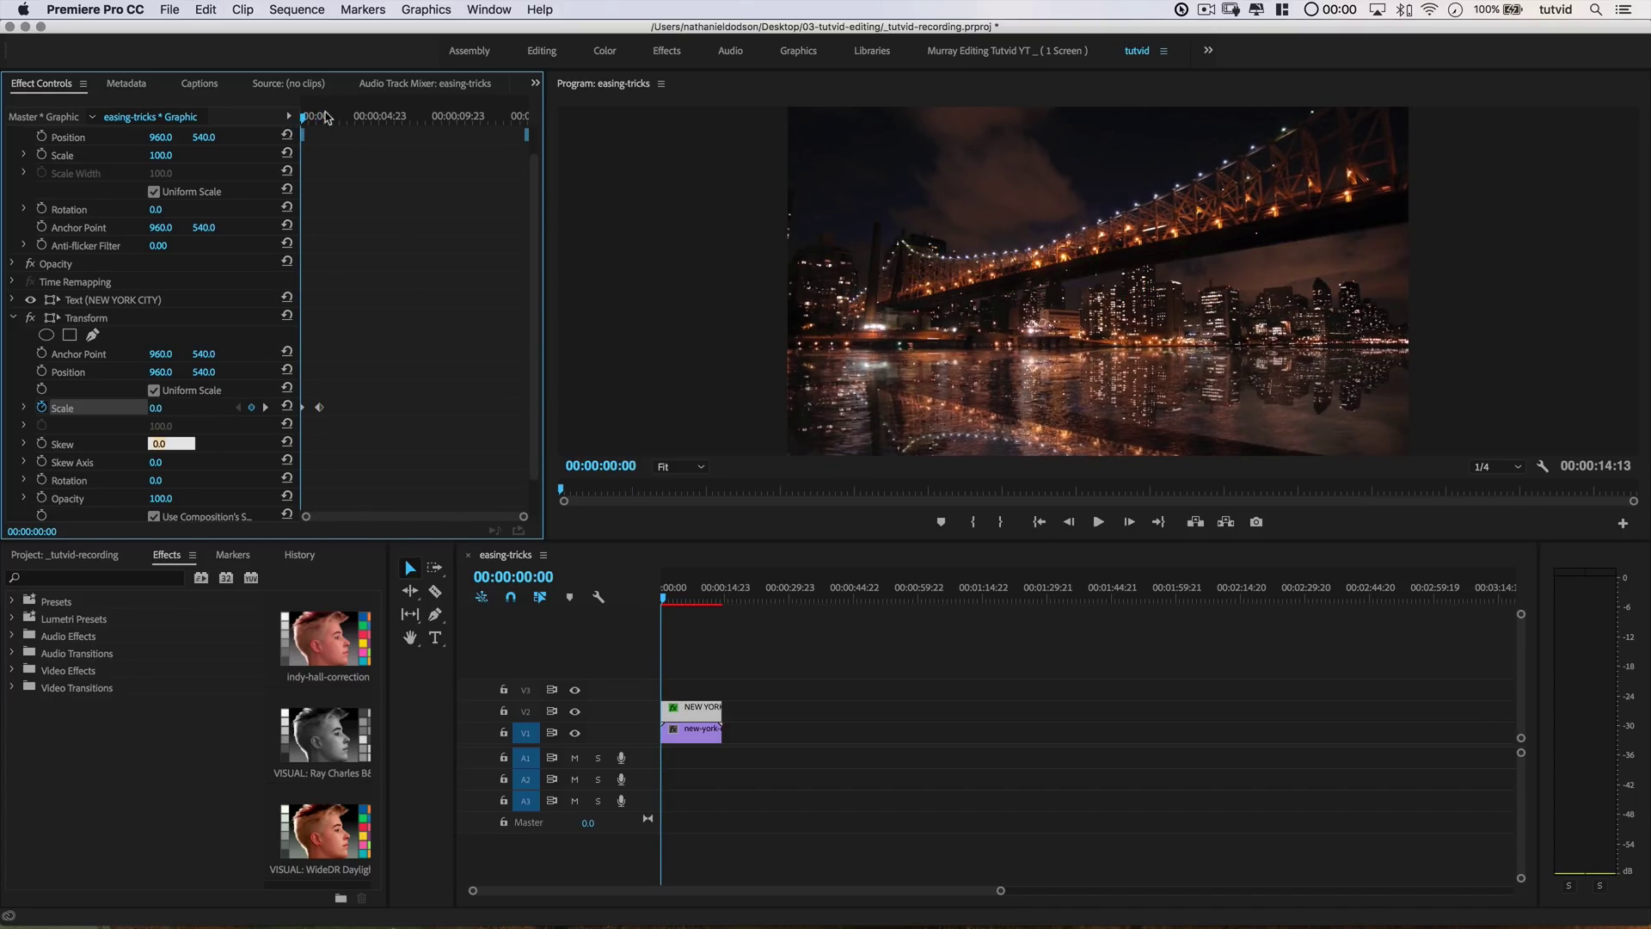
pyautogui.press('Return')
pyautogui.press('space')
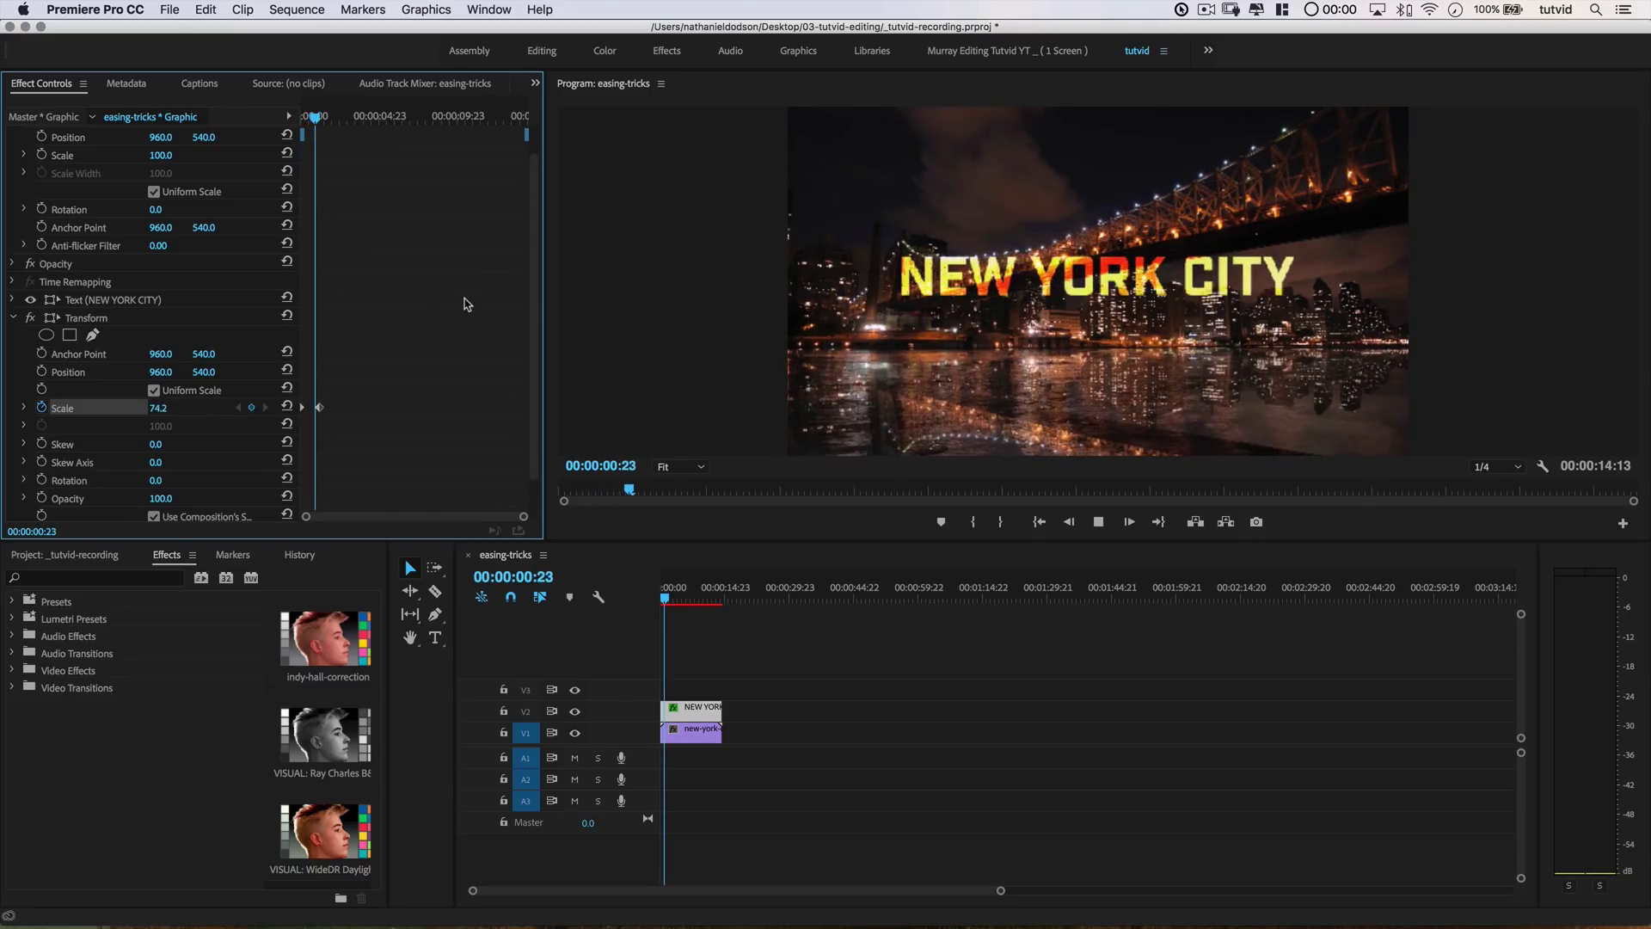
pyautogui.press('space')
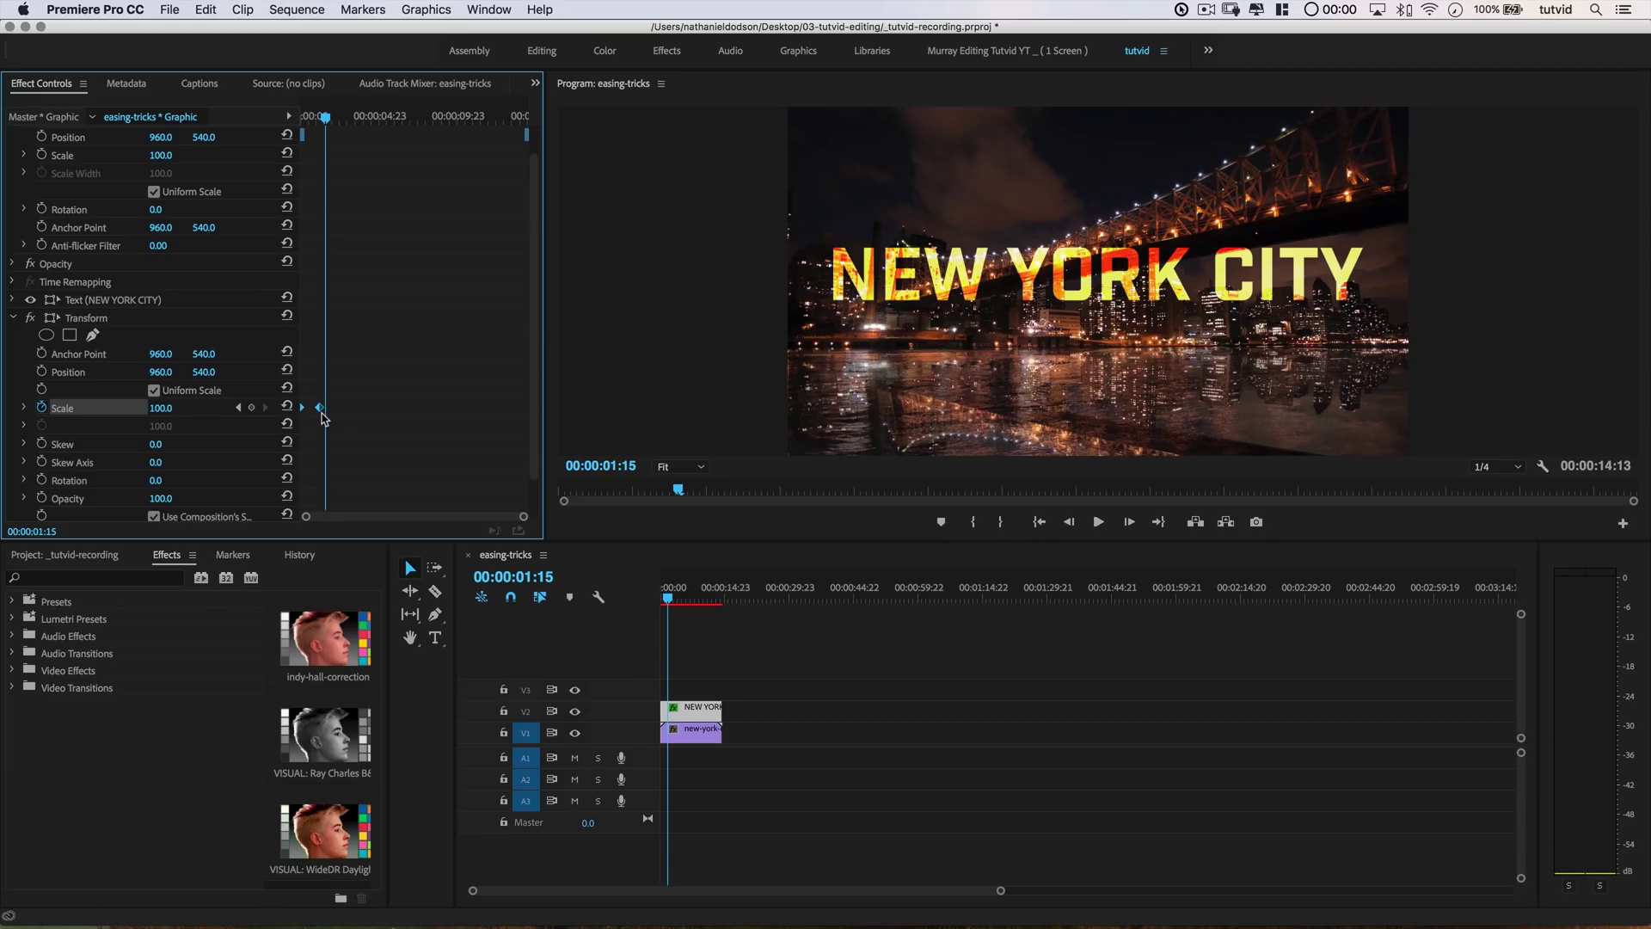
# Switch the later Scale keyframe's interpolation to Auto Bezier.
pyautogui.click(319, 407)
pyautogui.rightClick(318, 407)
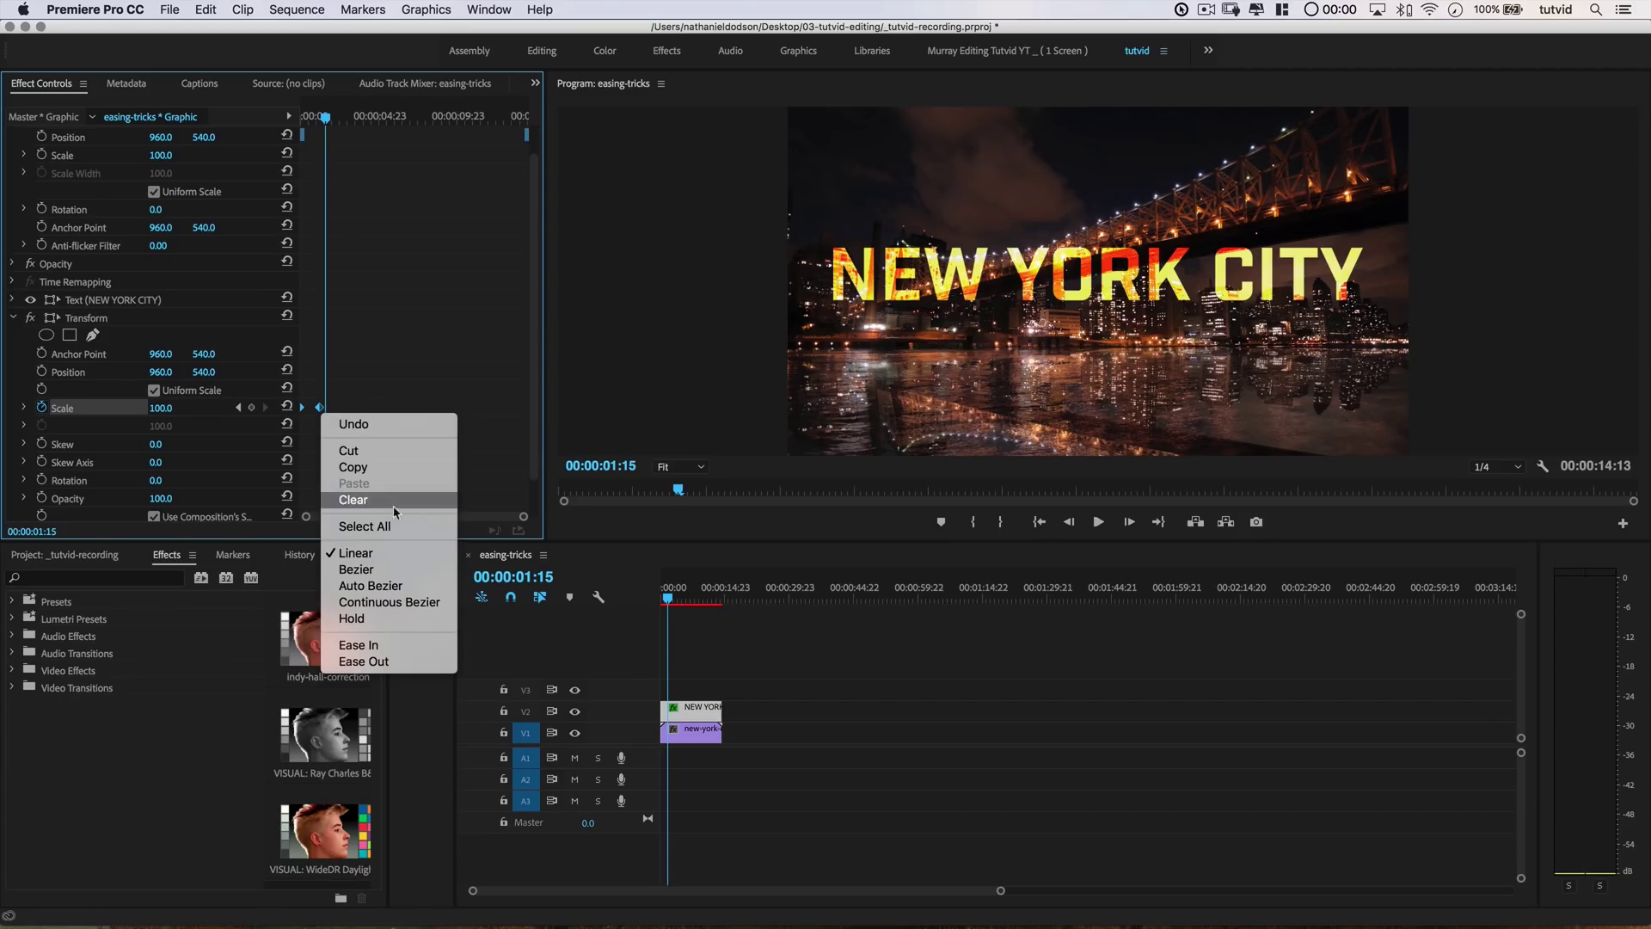
pyautogui.click(369, 586)
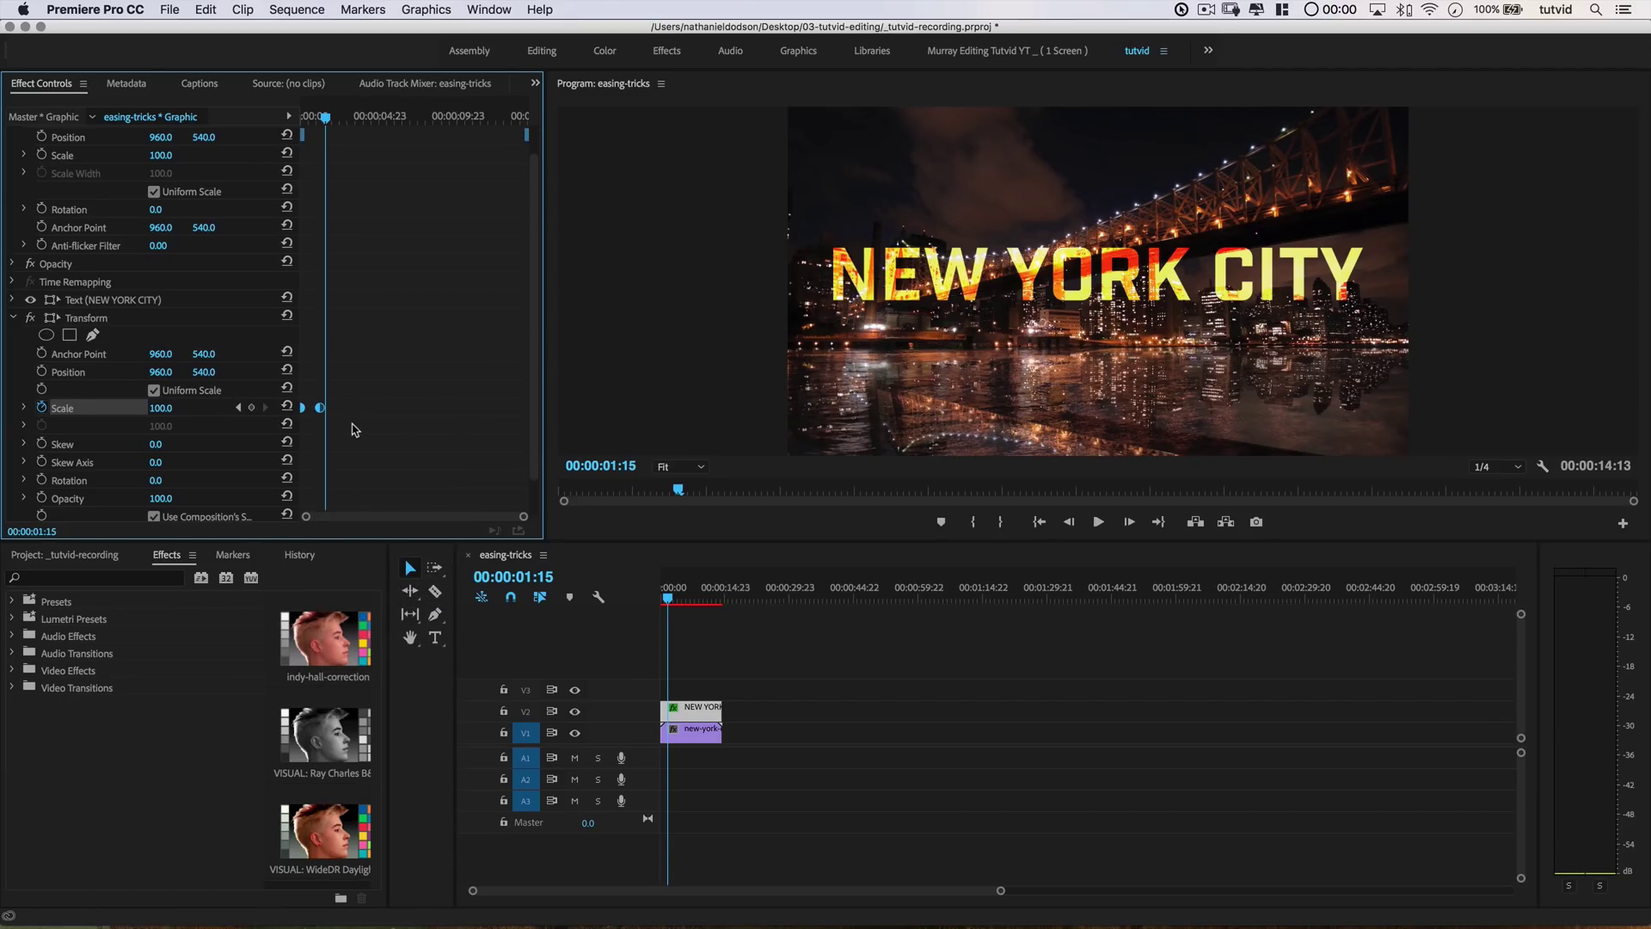
pyautogui.scroll(-2, 365, 451)
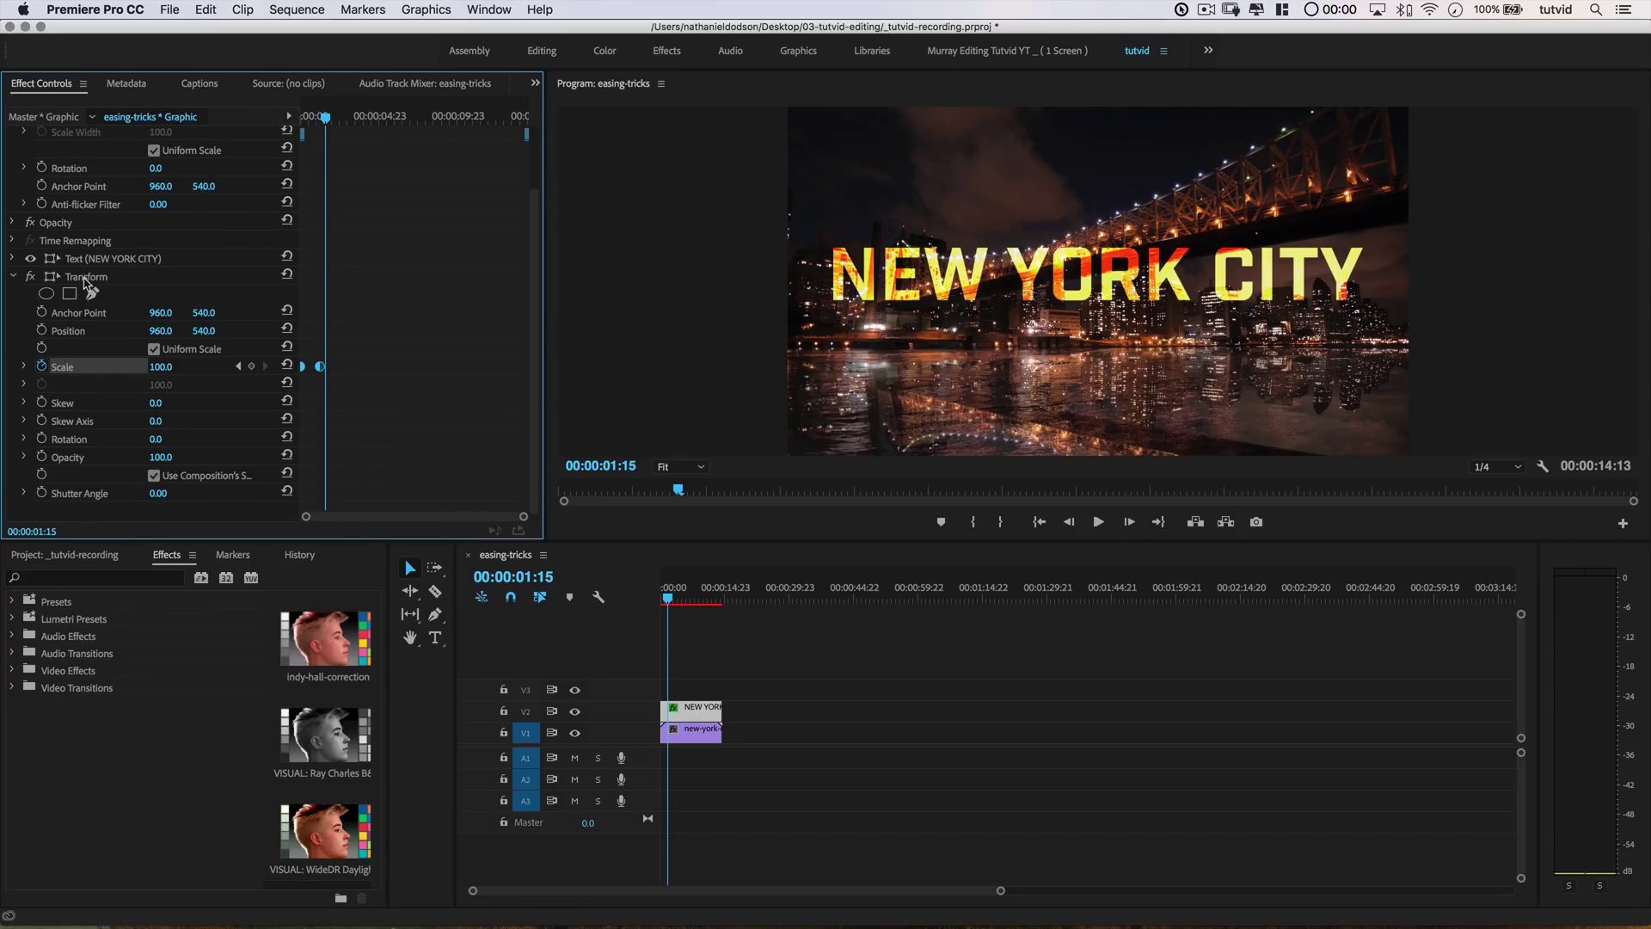
pyautogui.scroll(4, 102, 169)
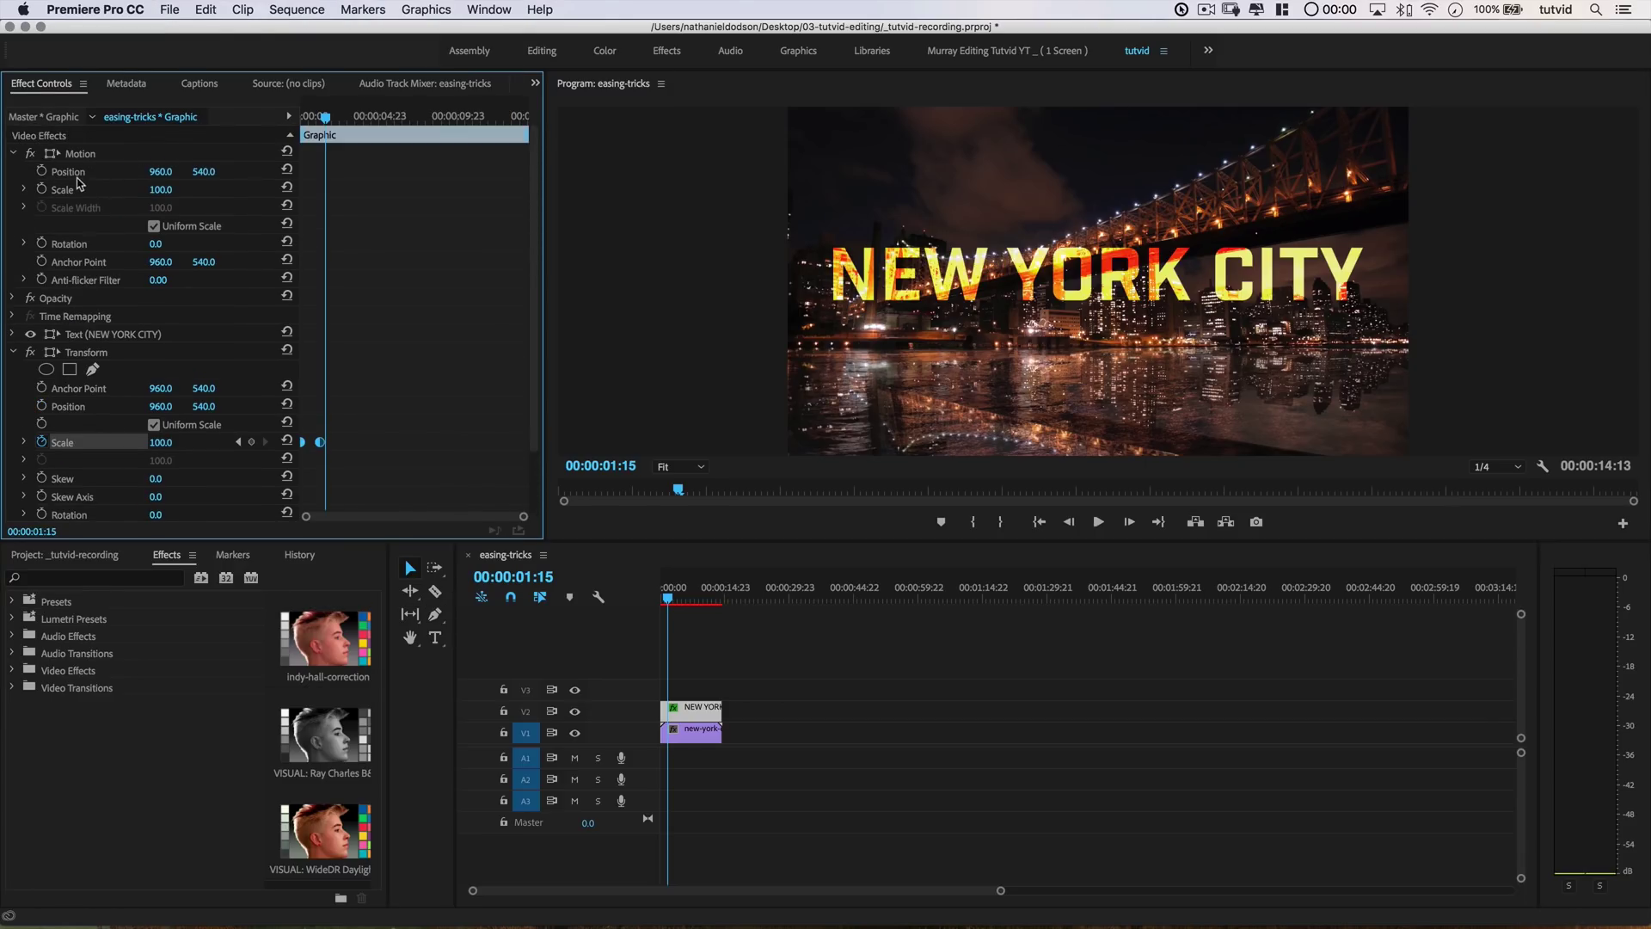
pyautogui.scroll(-4, 144, 335)
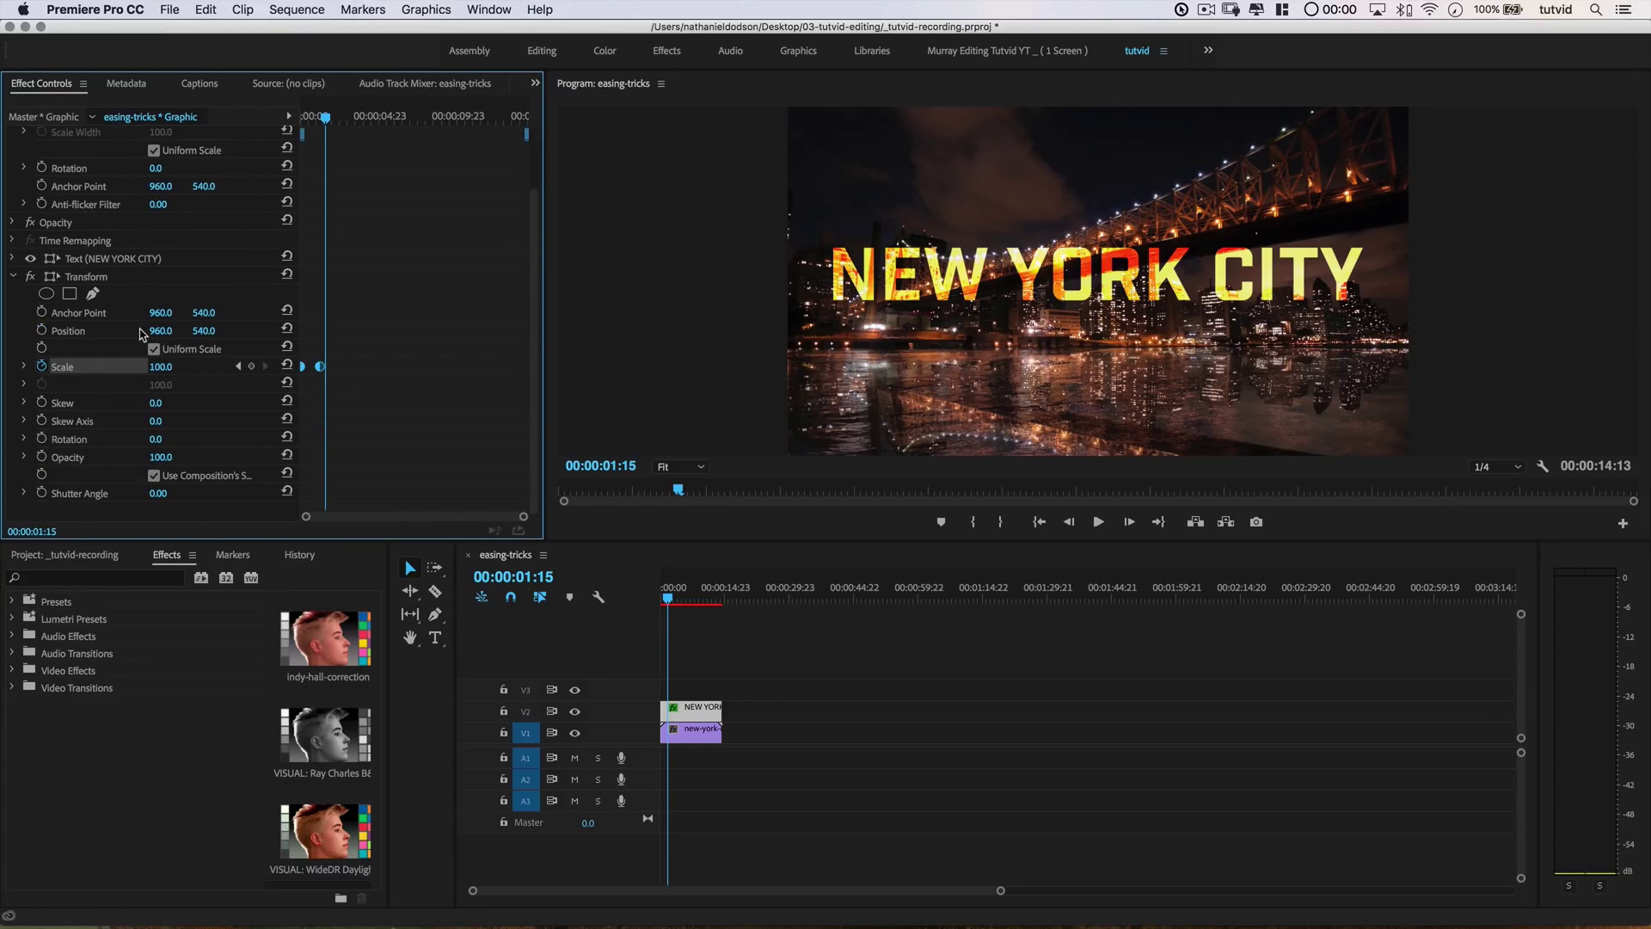
# Turn off Use Composition's Shutter Angle, set Shutter Angle to 360, and nudge the Scale keyframe earlier.
pyautogui.click(154, 475)
pyautogui.click(158, 493)
pyautogui.write('360')
pyautogui.press('Return')
pyautogui.moveTo(323, 127); pyautogui.dragTo(311, 121)
pyautogui.moveTo(319, 369); pyautogui.dragTo(316, 373)
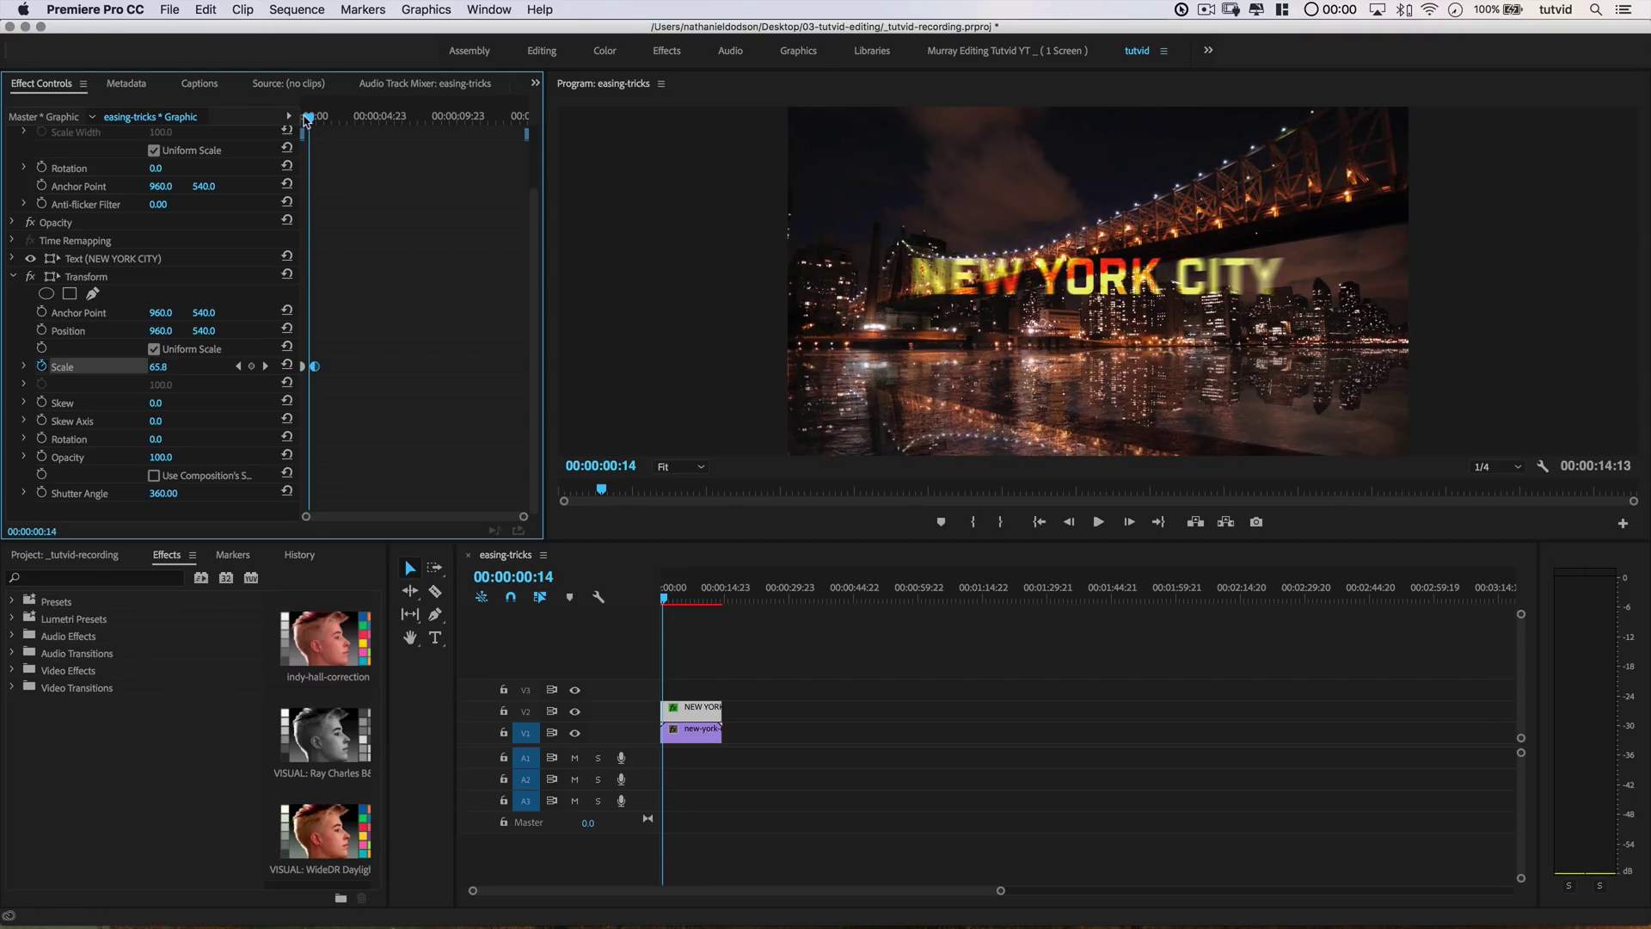
# Expand the Scale value and velocity graphs and zoom the keyframe ruler onto the animation.
pyautogui.click(319, 119)
pyautogui.moveTo(319, 119); pyautogui.dragTo(308, 119)
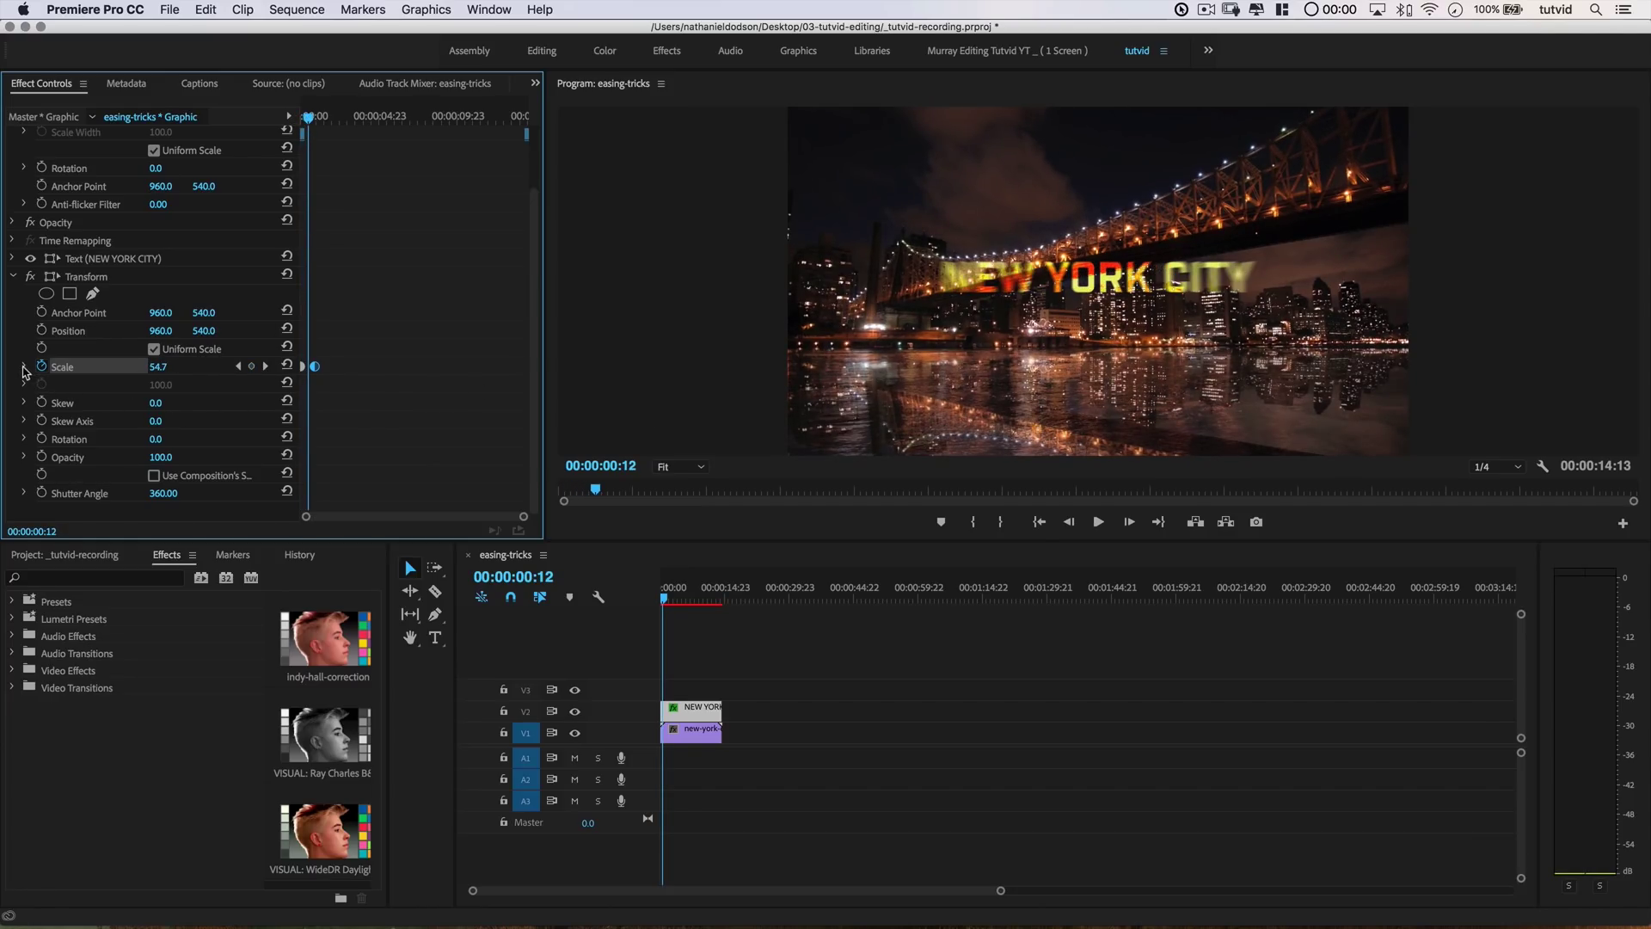
pyautogui.click(23, 368)
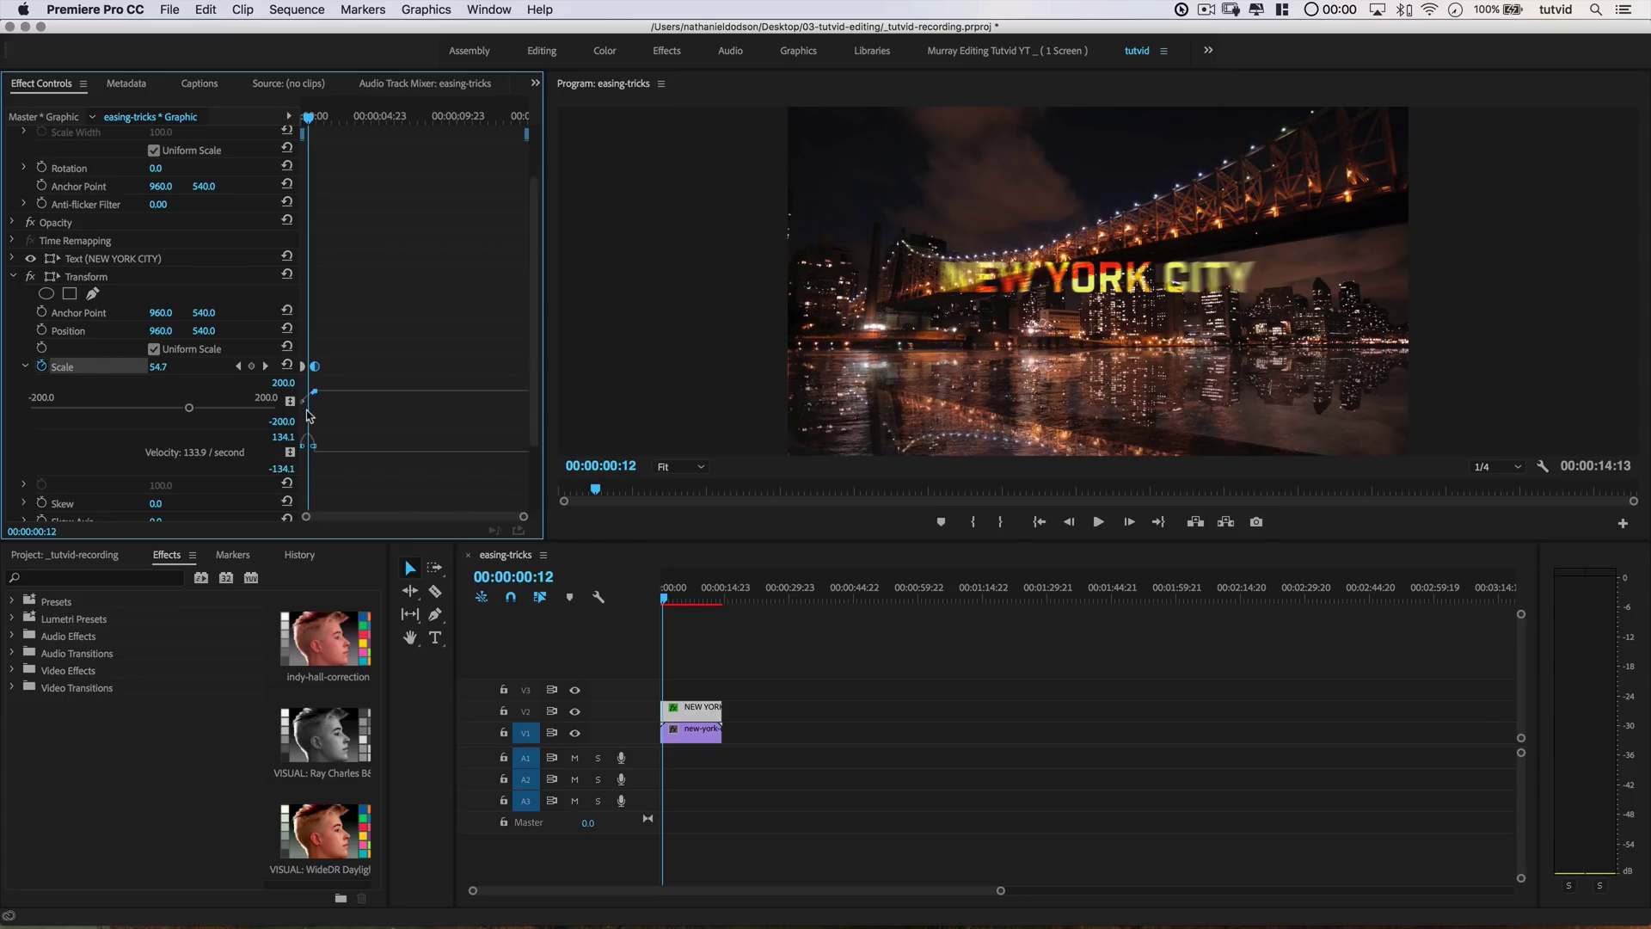
pyautogui.click(322, 400)
pyautogui.press('=')
pyautogui.press('=')
pyautogui.press('=')
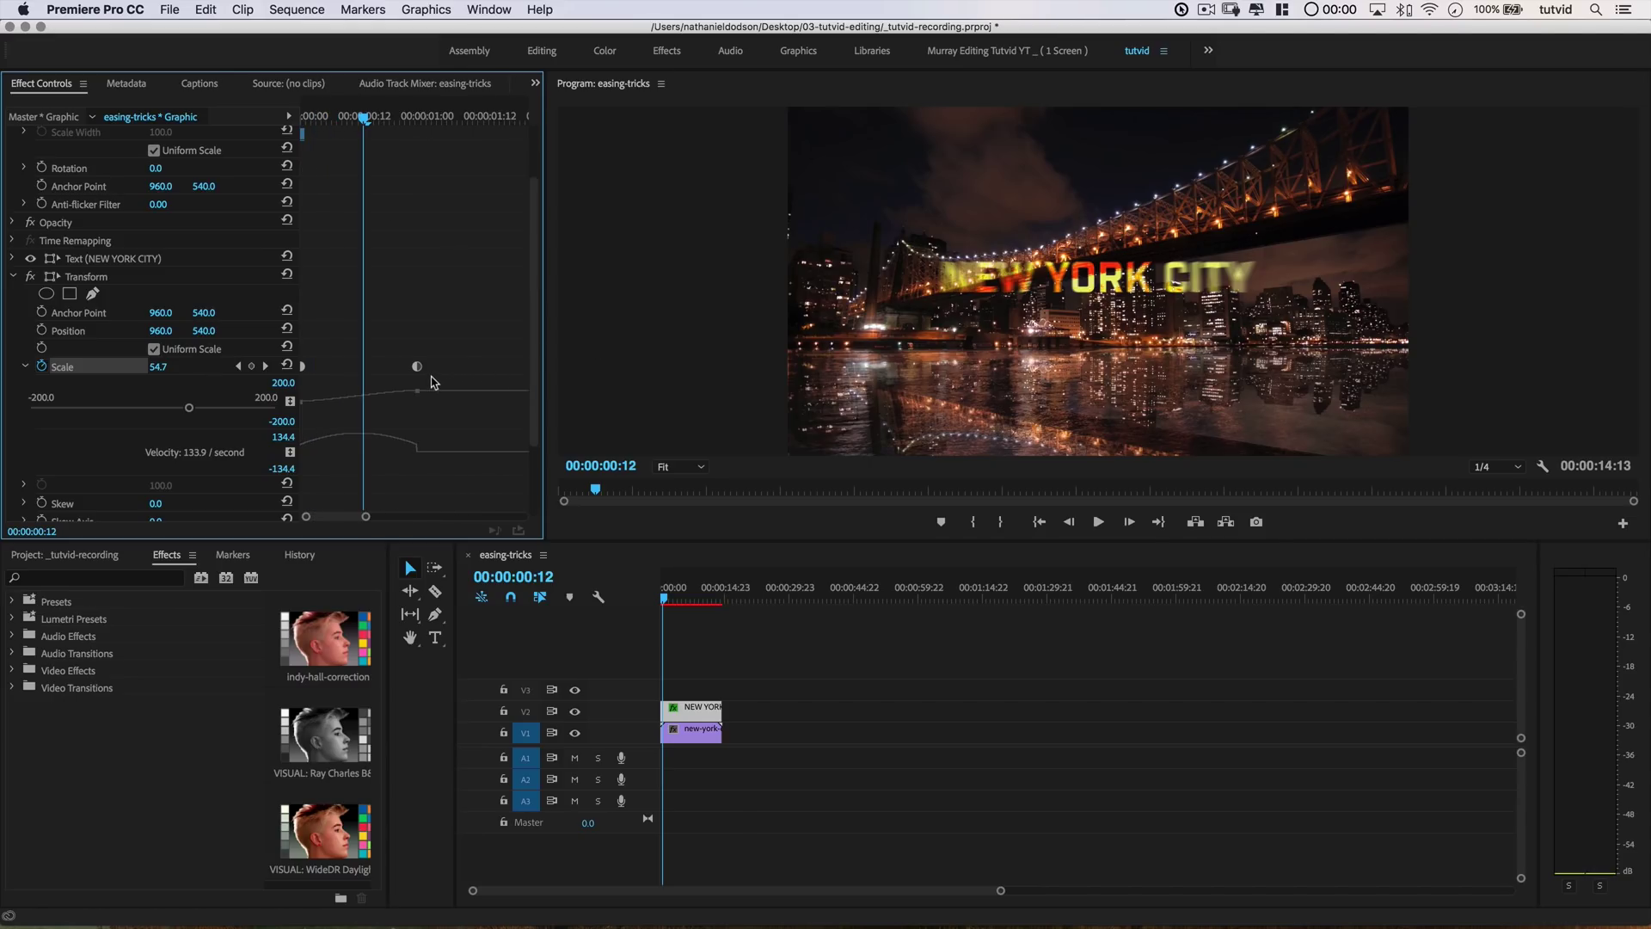
# Drag the end Scale keyframe's Bezier handle so Scale overshoots to 121.8 before settling at 100.
pyautogui.click(417, 367)
pyautogui.moveTo(396, 394); pyautogui.dragTo(396, 390)
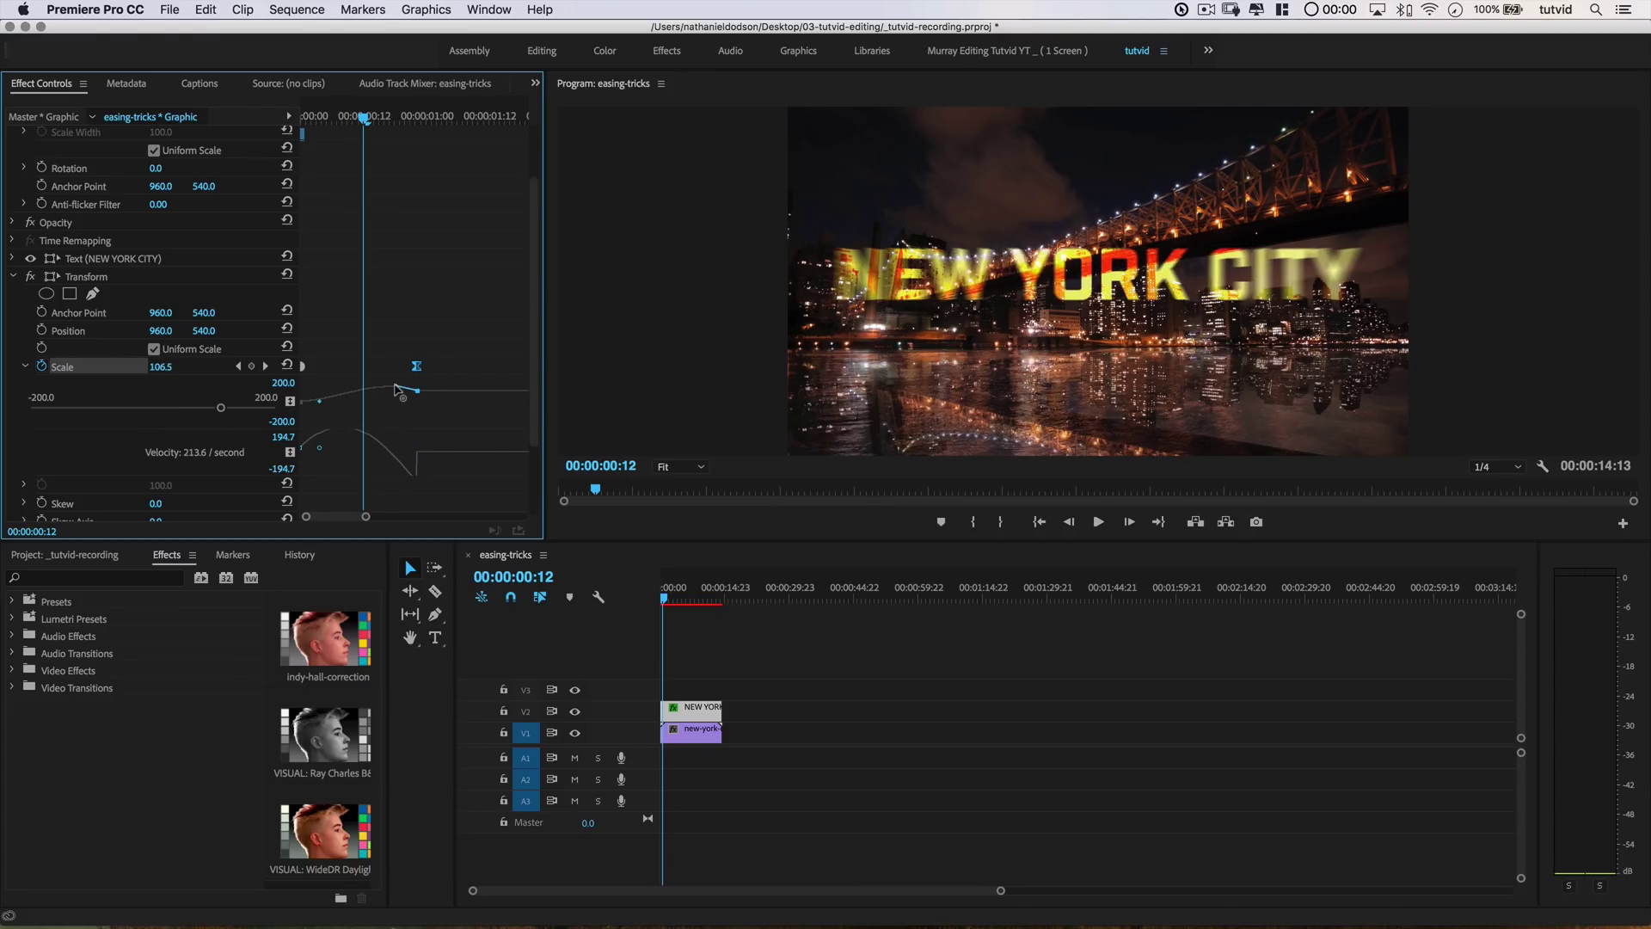
pyautogui.moveTo(364, 119); pyautogui.dragTo(416, 153)
pyautogui.press('Home')
pyautogui.press('space')
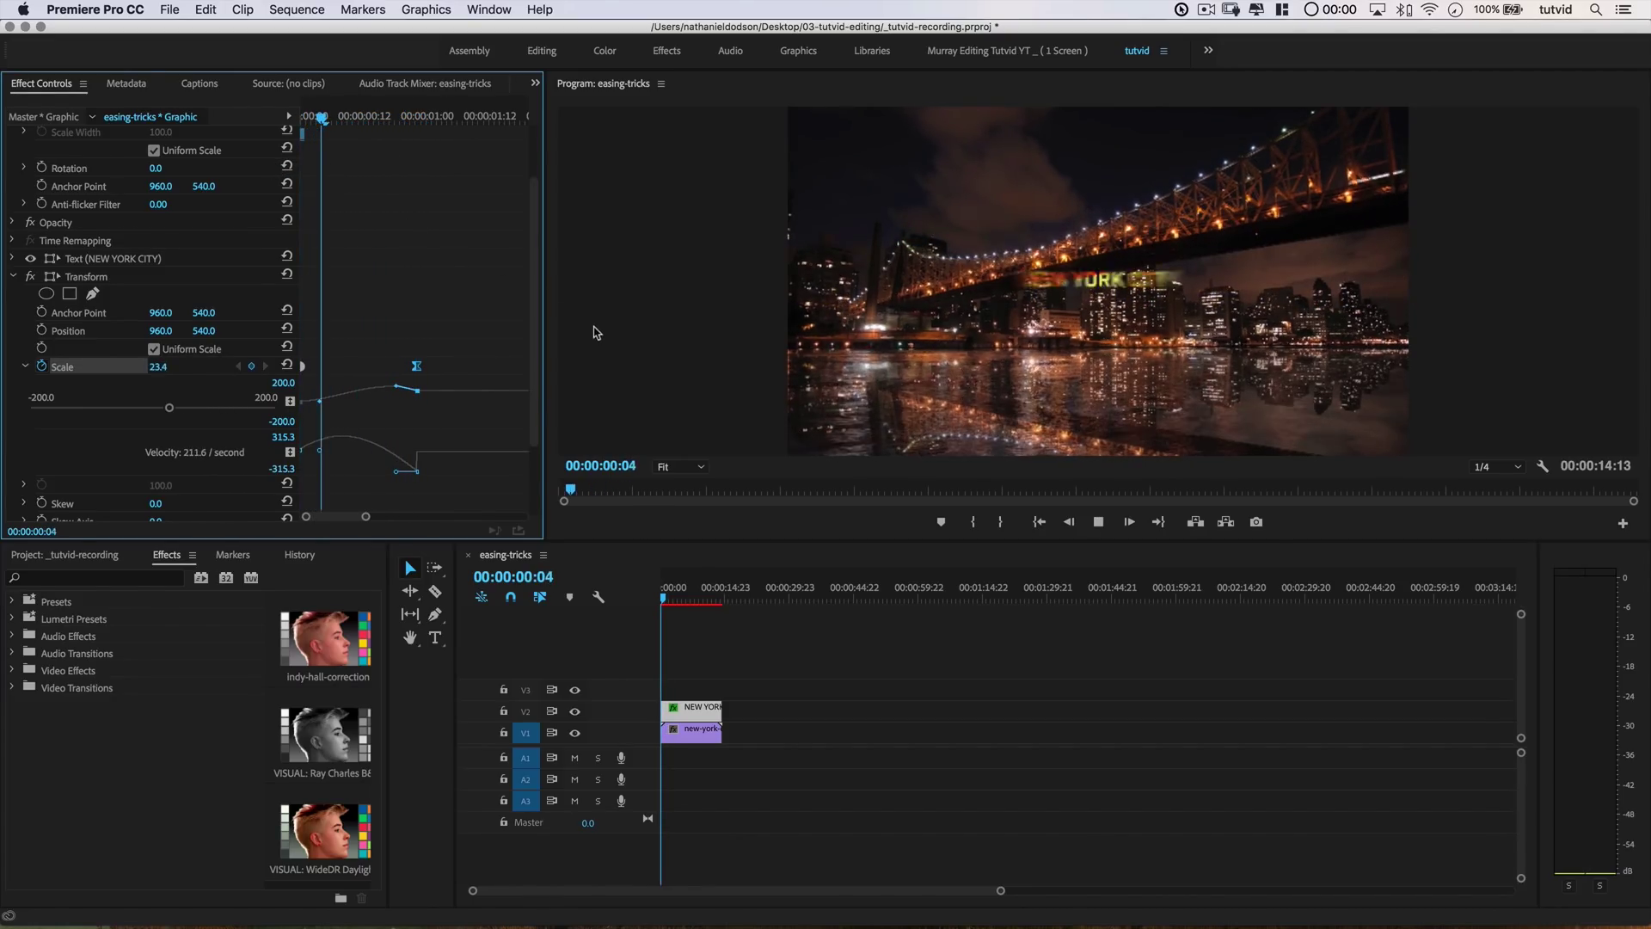
pyautogui.press('space')
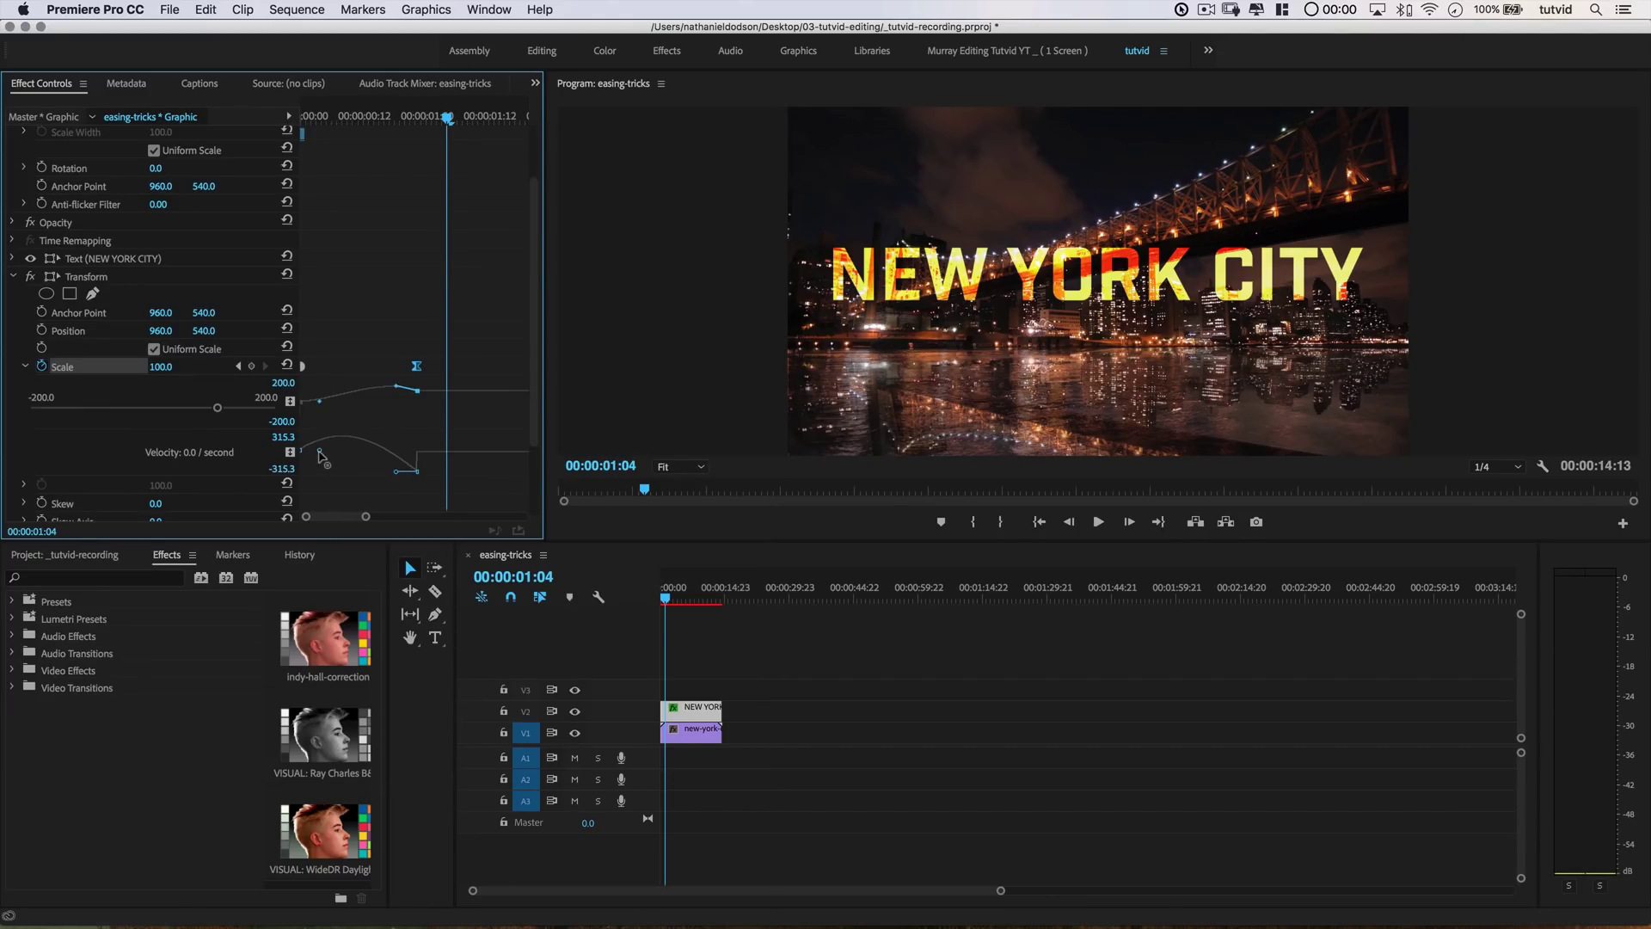
# Drag the Scale velocity handles to steepen the curve, peaking near 608.9 per second, and preview.
pyautogui.moveTo(326, 451); pyautogui.dragTo(372, 472)
pyautogui.moveTo(372, 471); pyautogui.dragTo(320, 407)
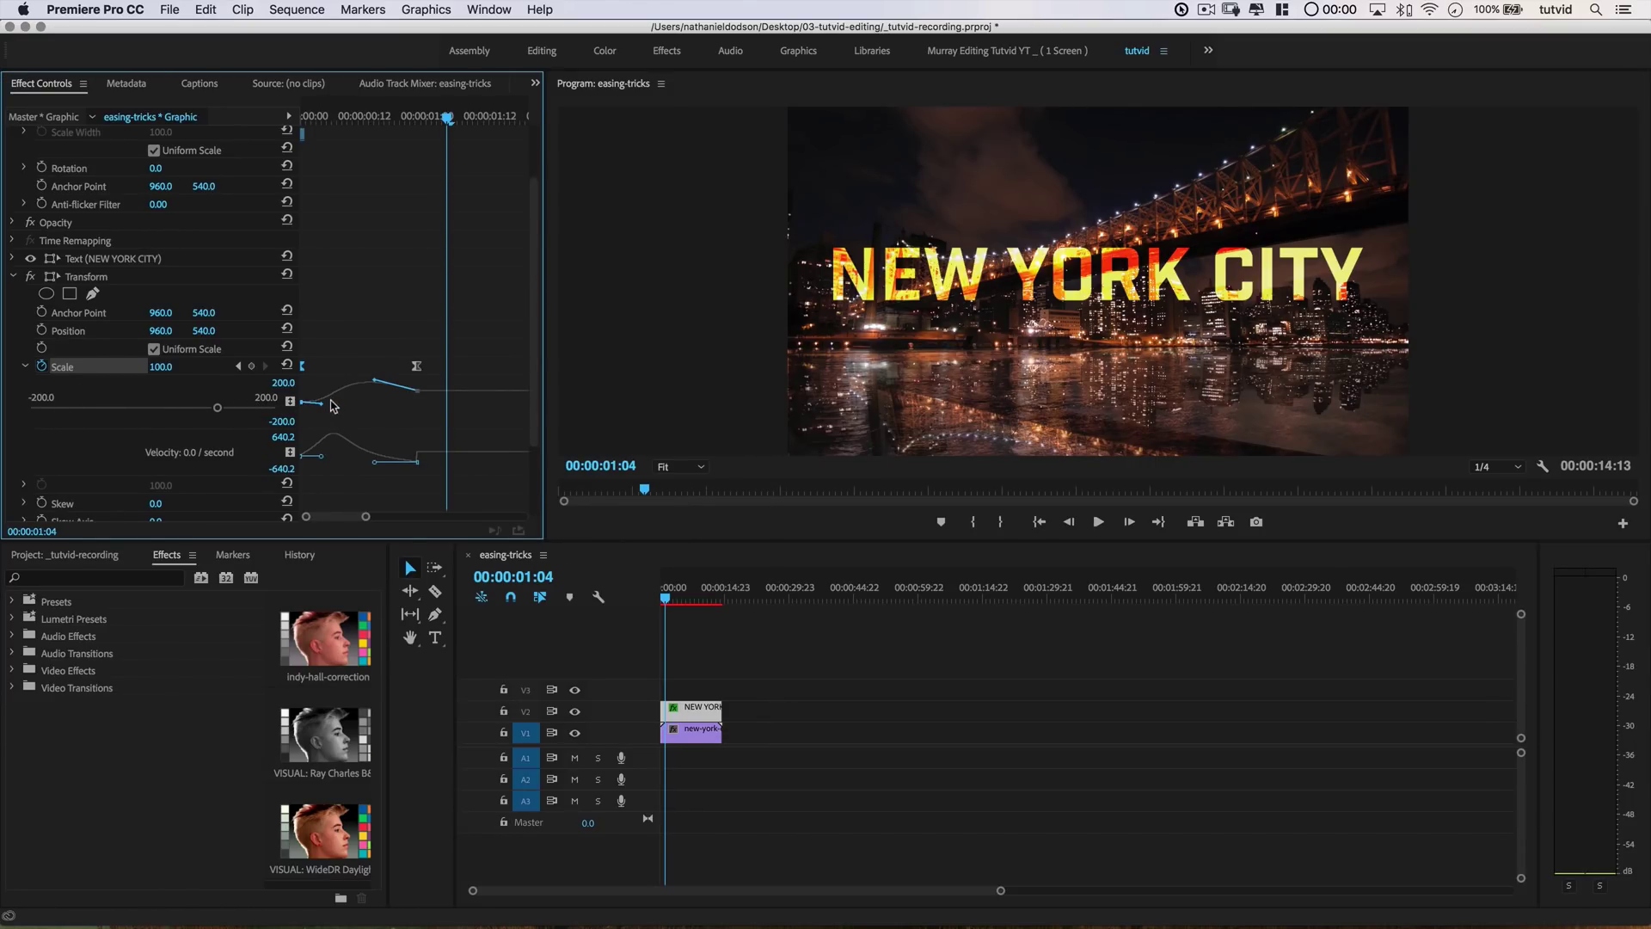
pyautogui.moveTo(666, 596); pyautogui.dragTo(658, 596)
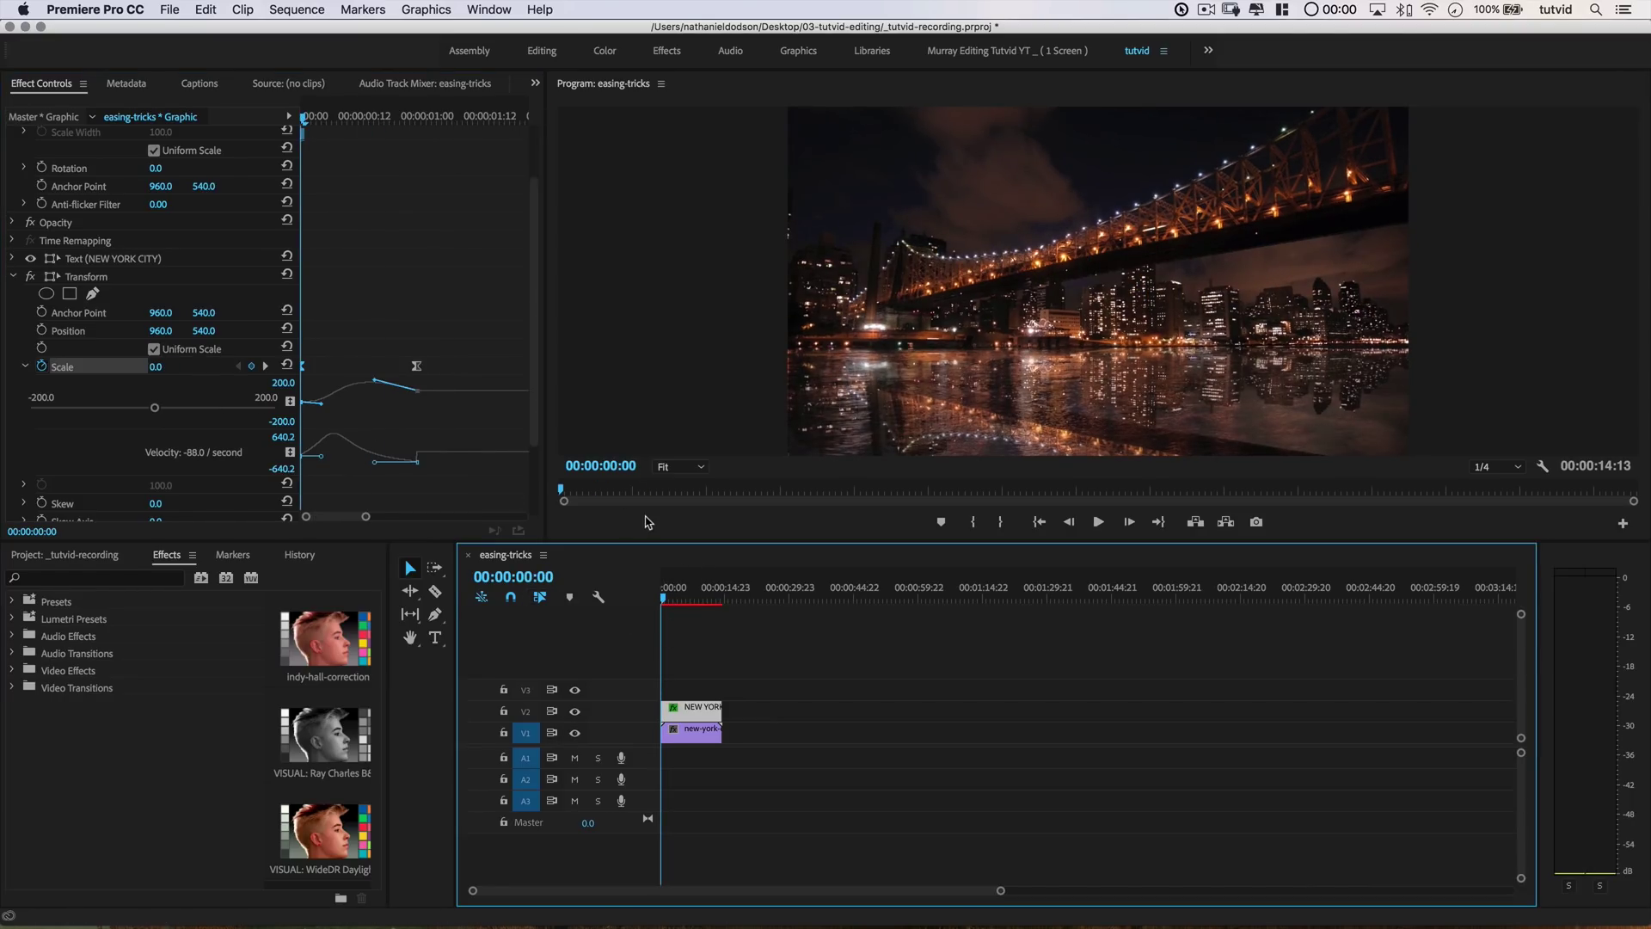
pyautogui.press('space')
pyautogui.press('space')
pyautogui.press('space')
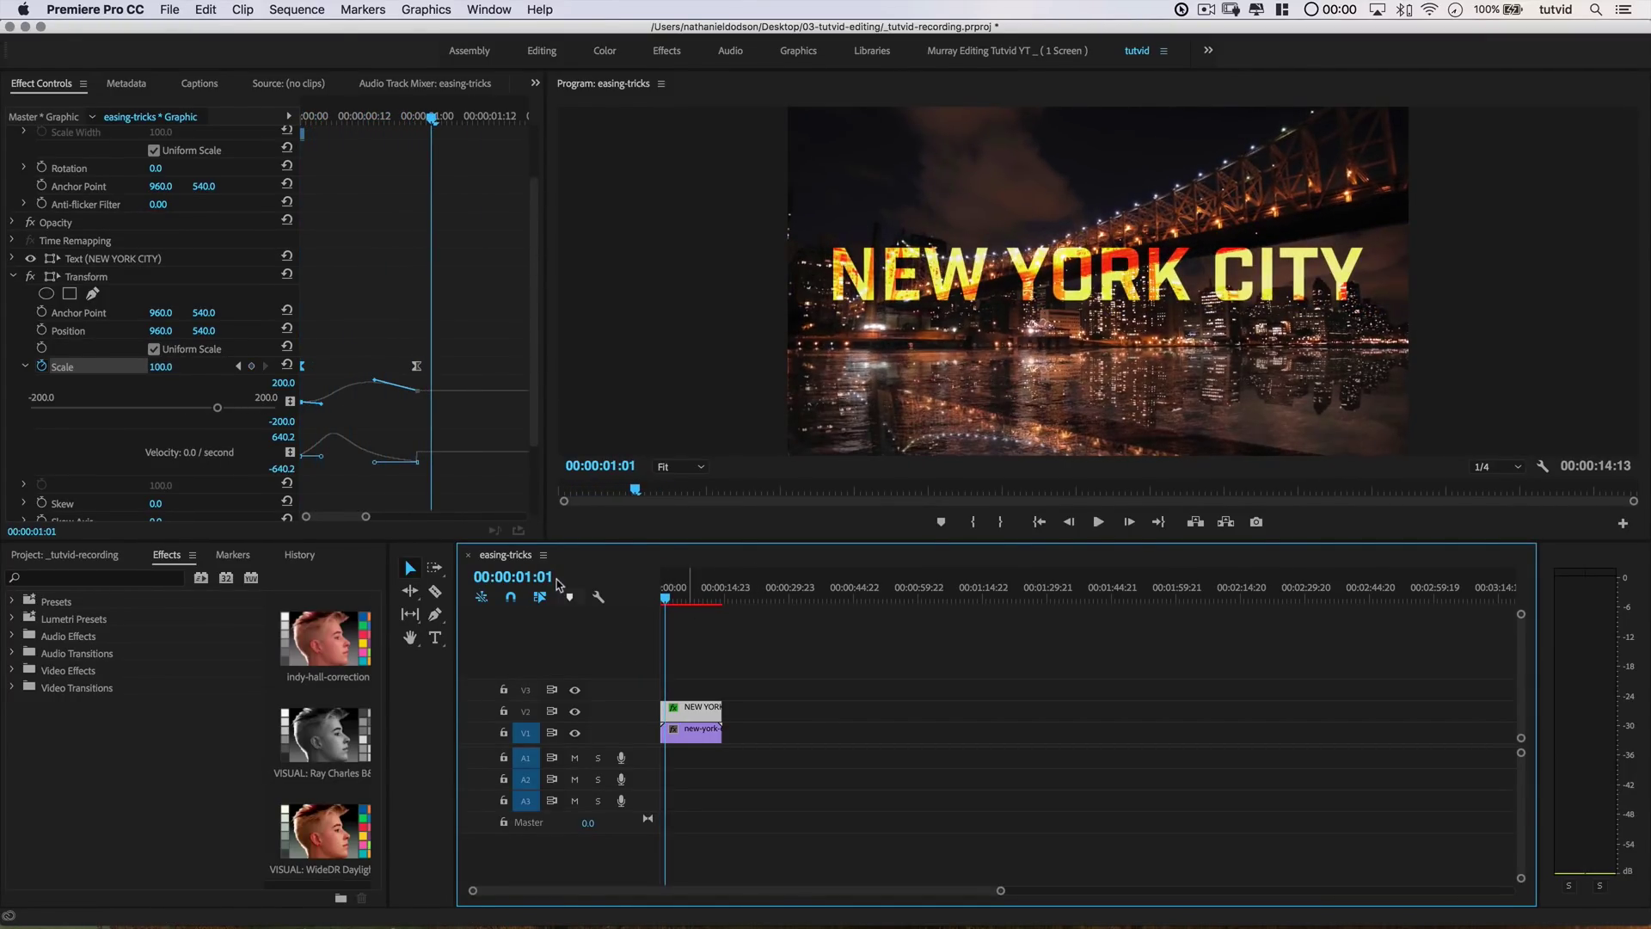
pyautogui.moveTo(321, 456); pyautogui.dragTo(351, 404)
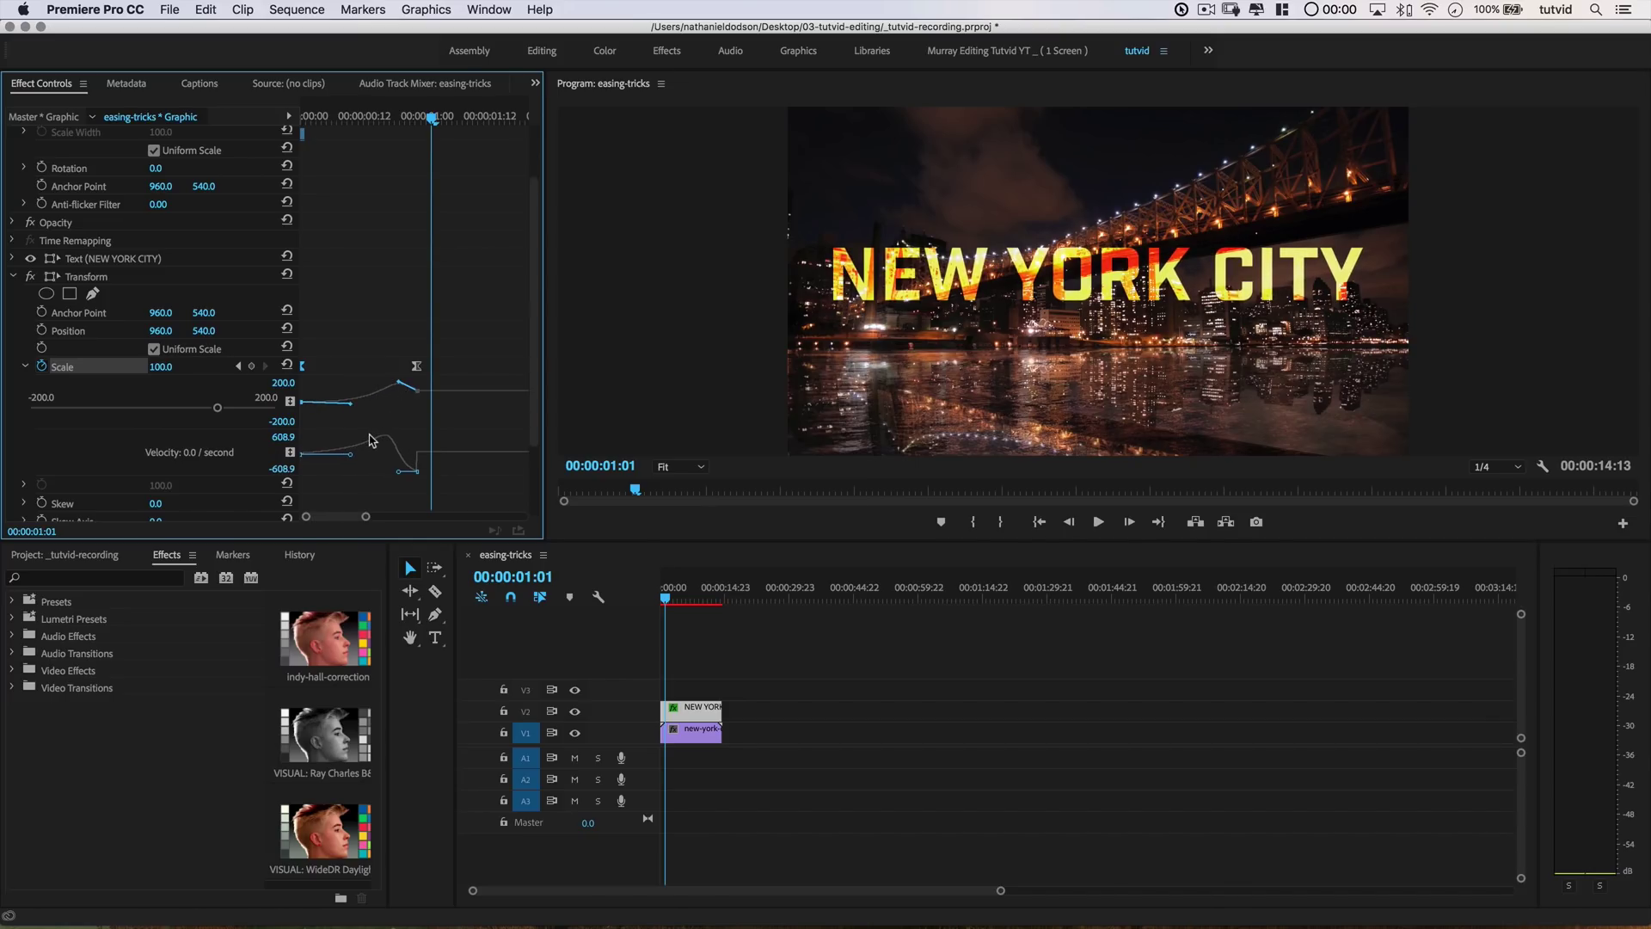
pyautogui.moveTo(352, 124); pyautogui.dragTo(281, 124)
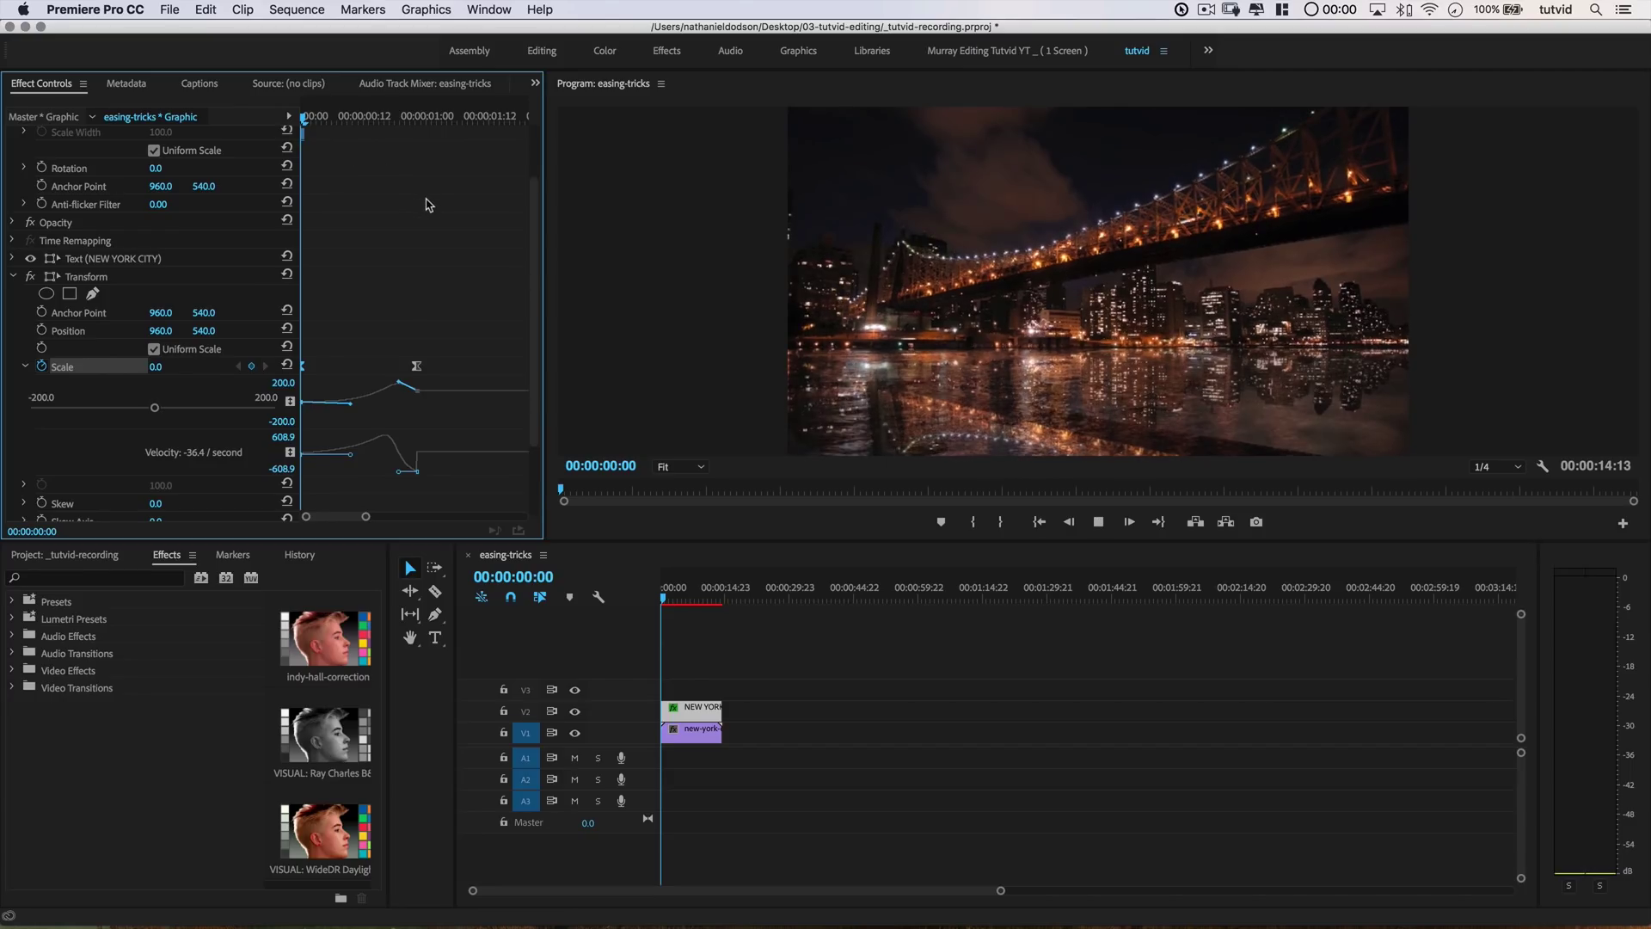
pyautogui.press('space')
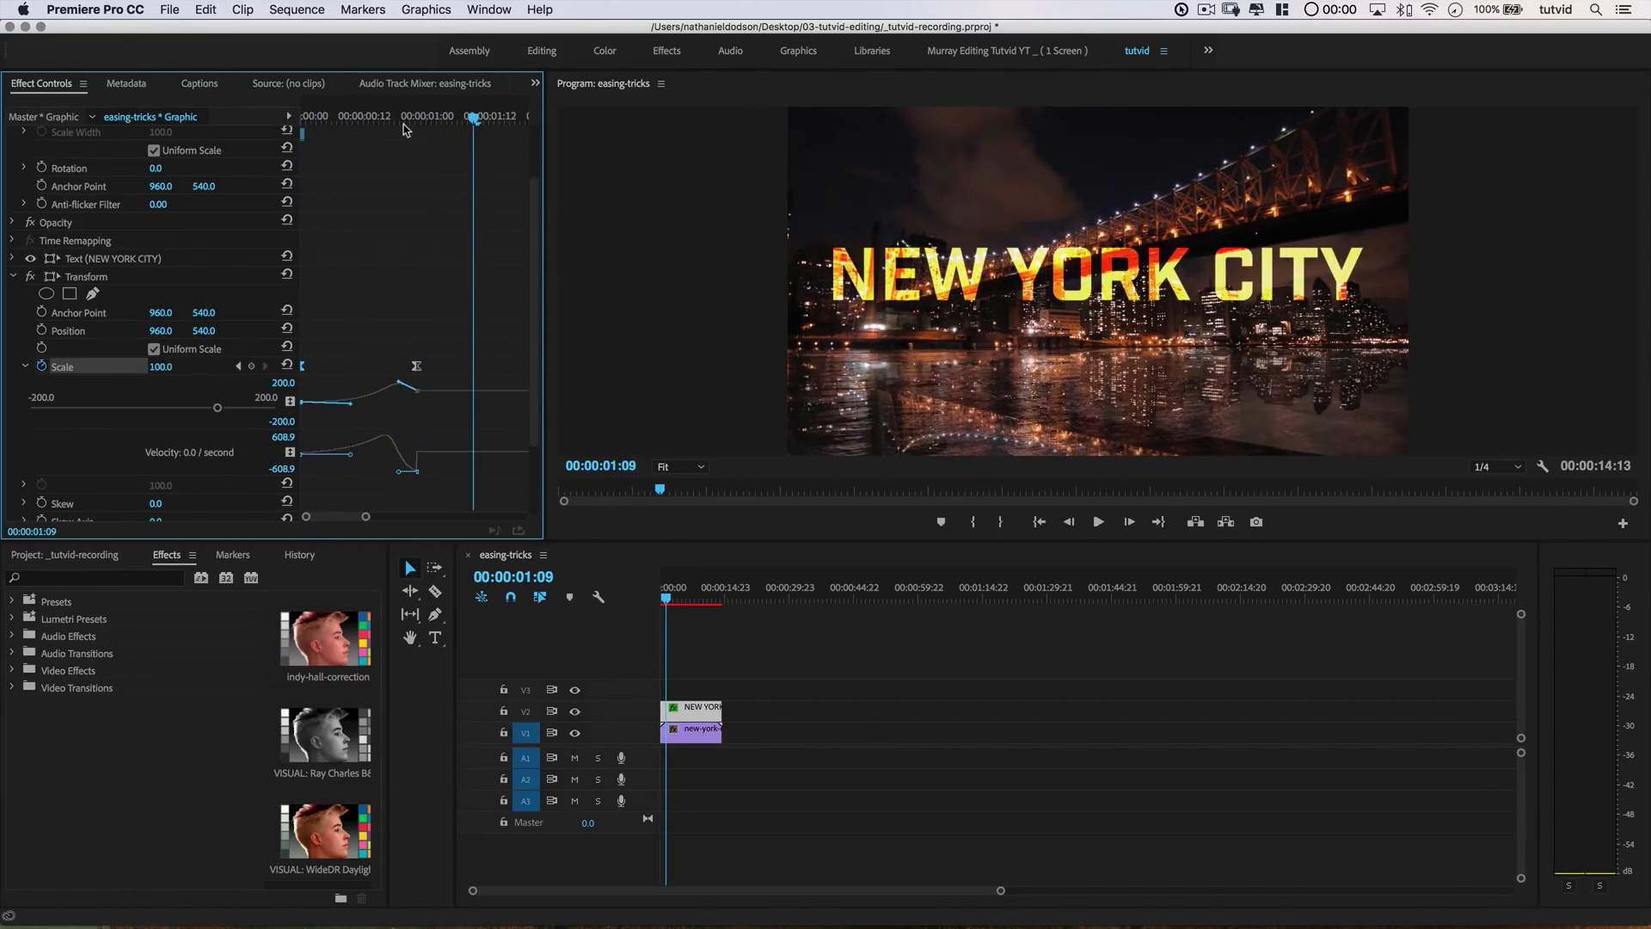
pyautogui.press('Home')
pyautogui.press('space')
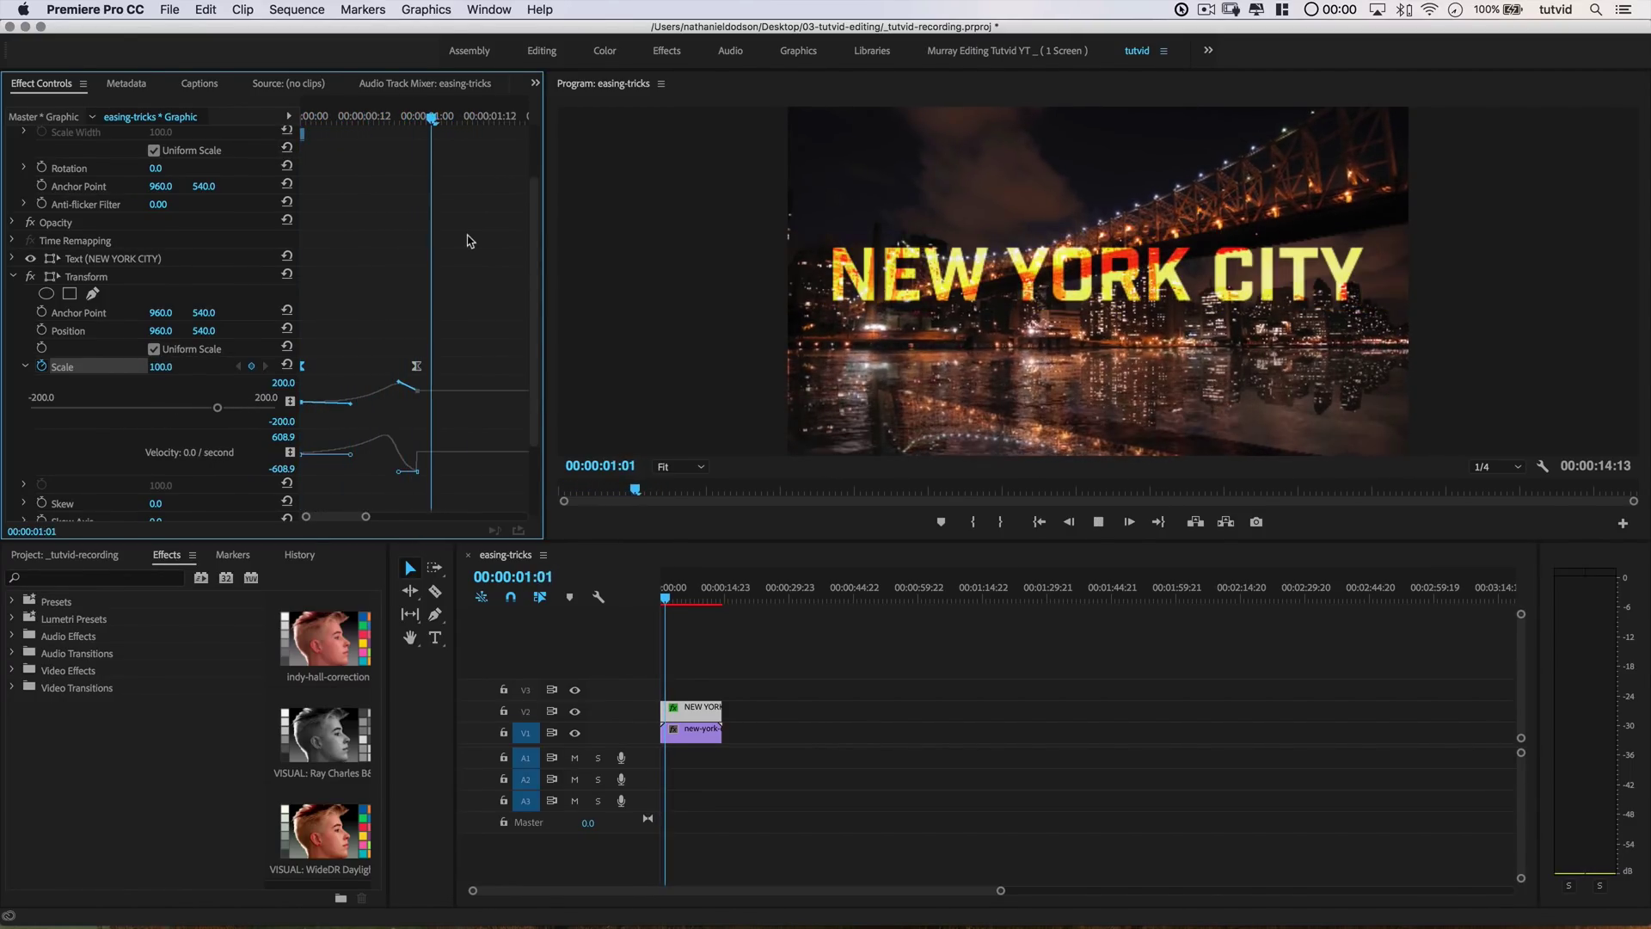
pyautogui.press('space')
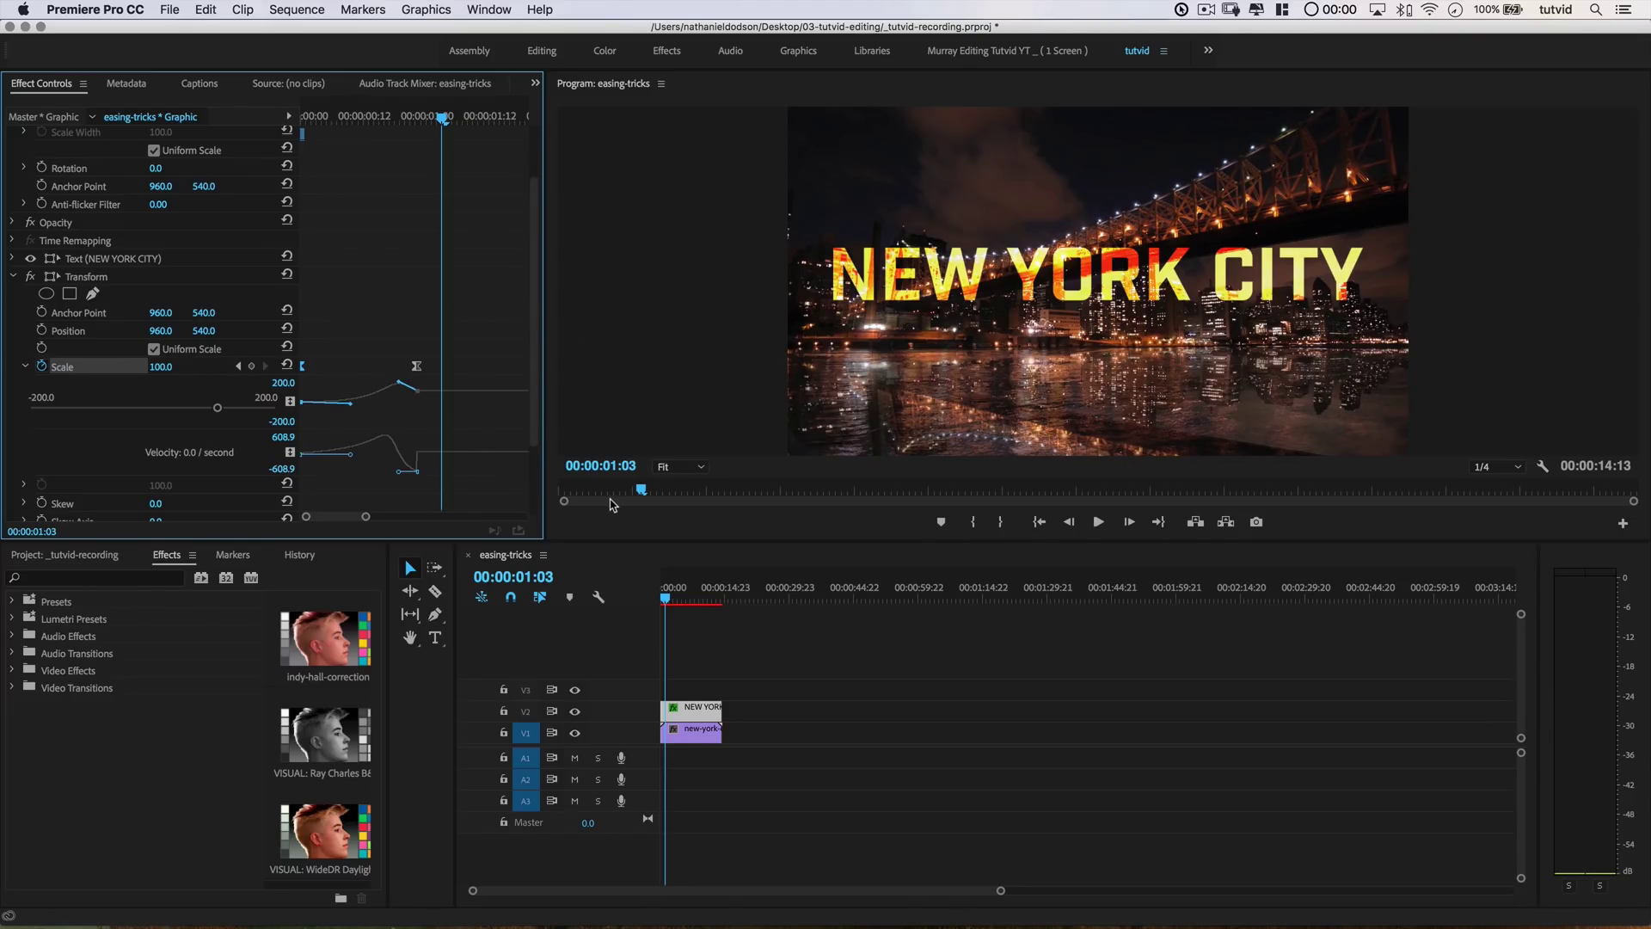